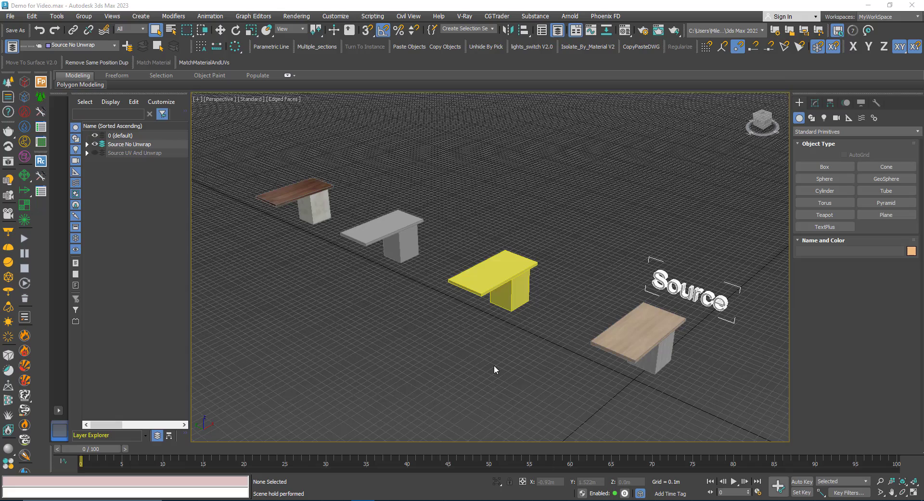
Look around the tables, briefly selecting and then deselecting the light wood table.
middle_drag(483, 338, 449, 321)
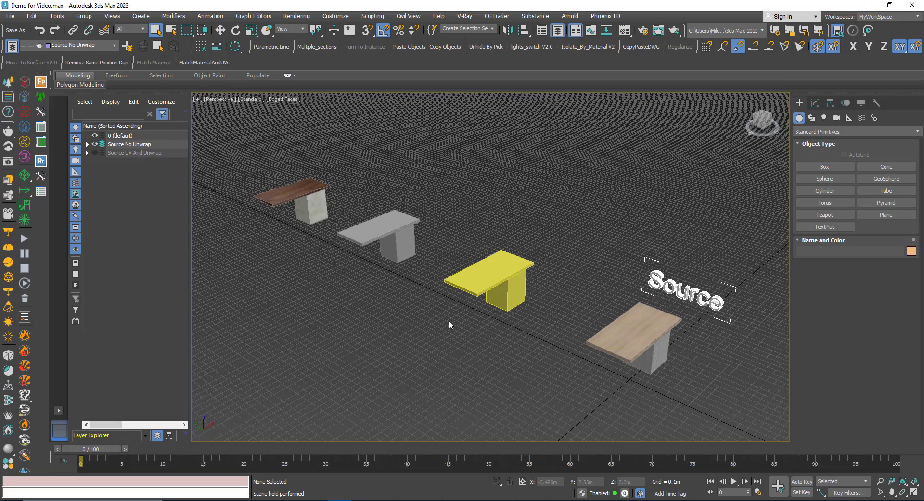
scroll(450, 321, down, 3)
scroll(477, 328, up, 3)
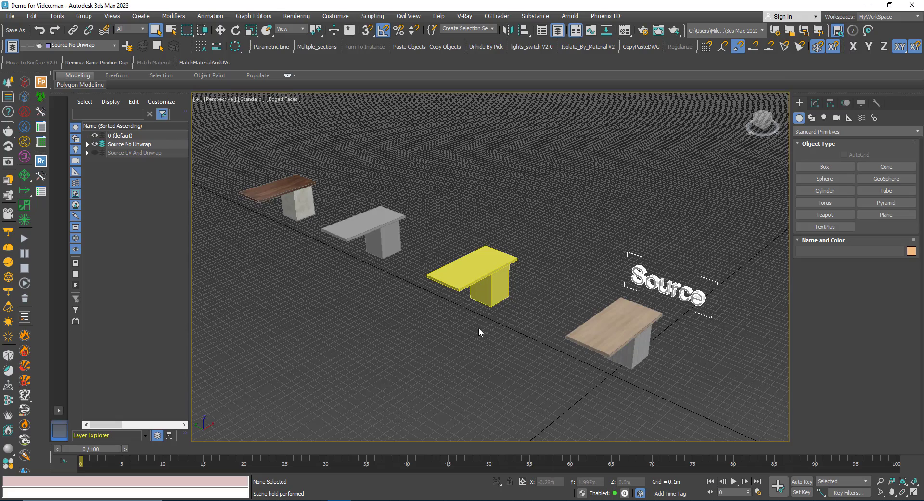
click(612, 332)
click(515, 339)
Launch Match Material & UVs with Table_Source selected and park its window left of the viewport.
click(602, 331)
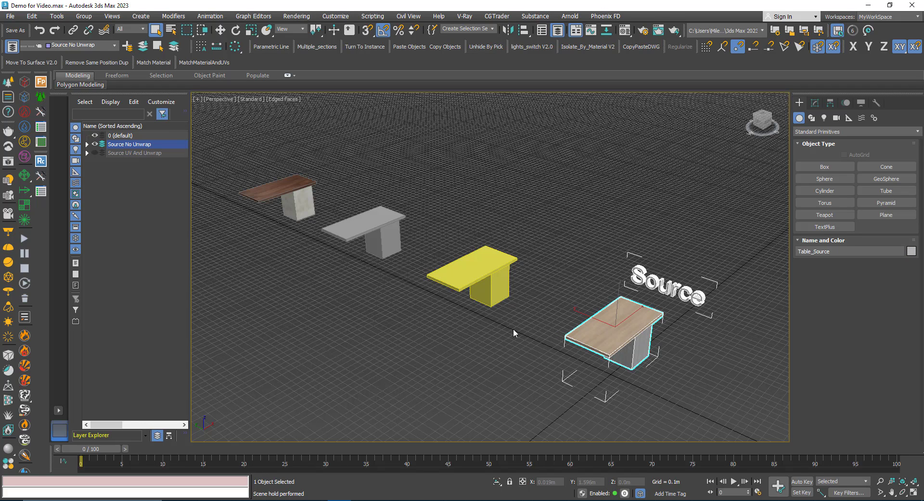
click(204, 64)
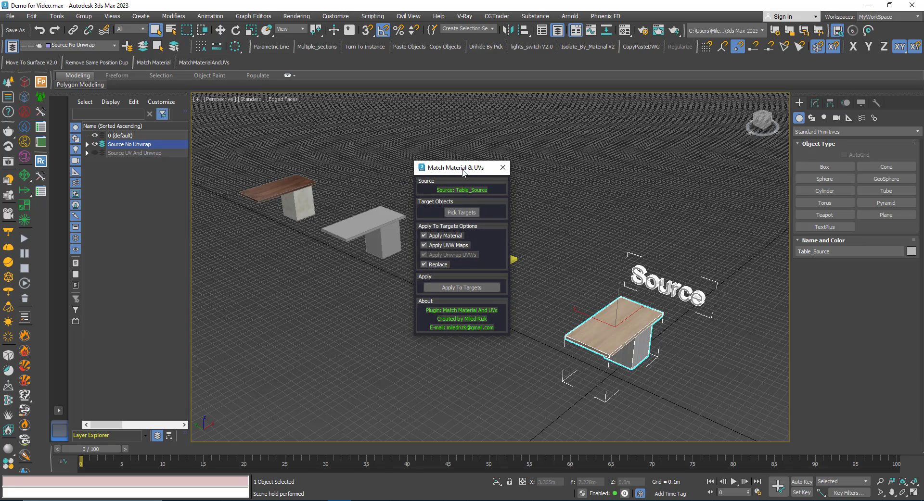
drag(460, 172, 160, 177)
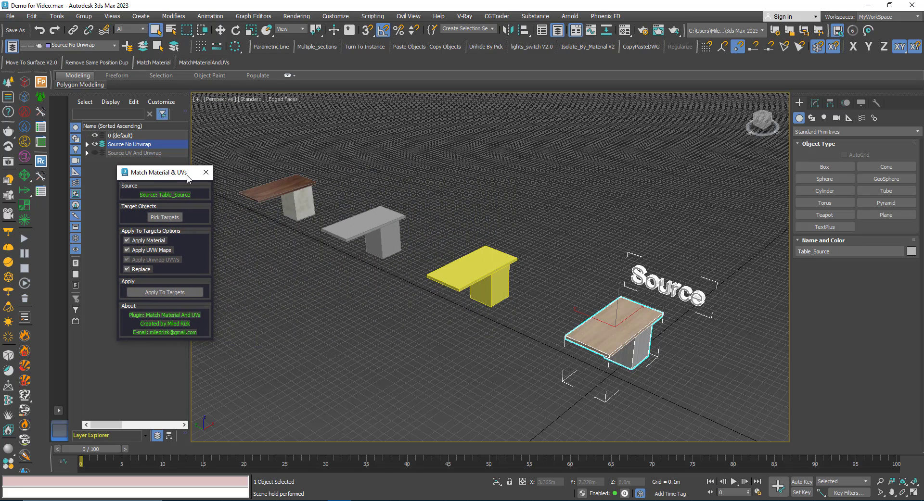
drag(164, 178, 249, 242)
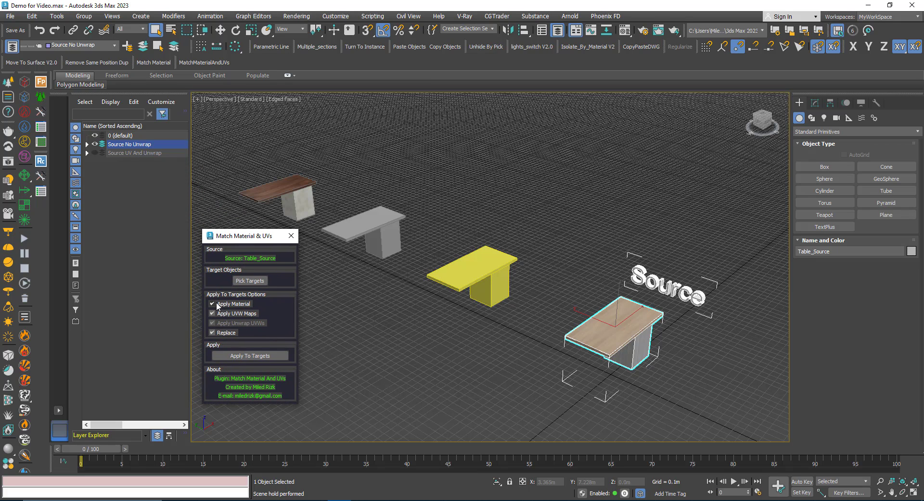
mouse_move(217, 309)
Show Table_Source's Source_Leg and Source_Top UVW Map modifiers and orbit the view.
click(815, 103)
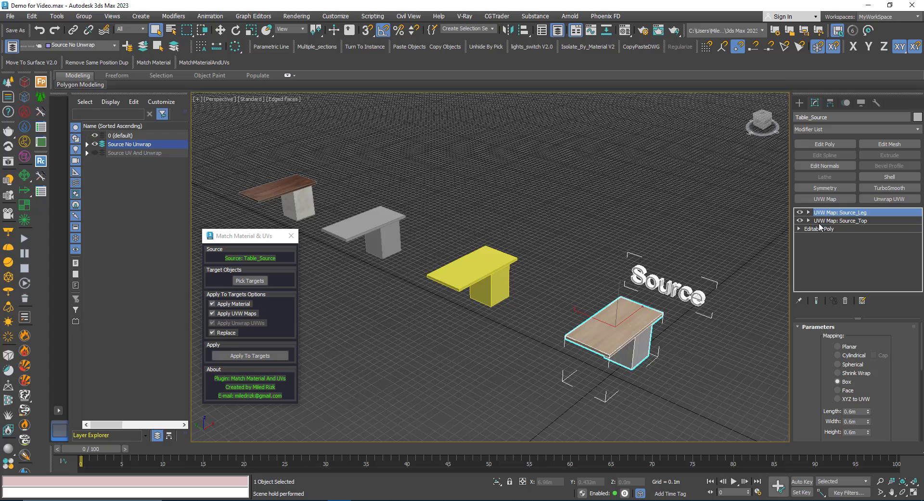
alt+middle_drag(599, 333, 660, 331)
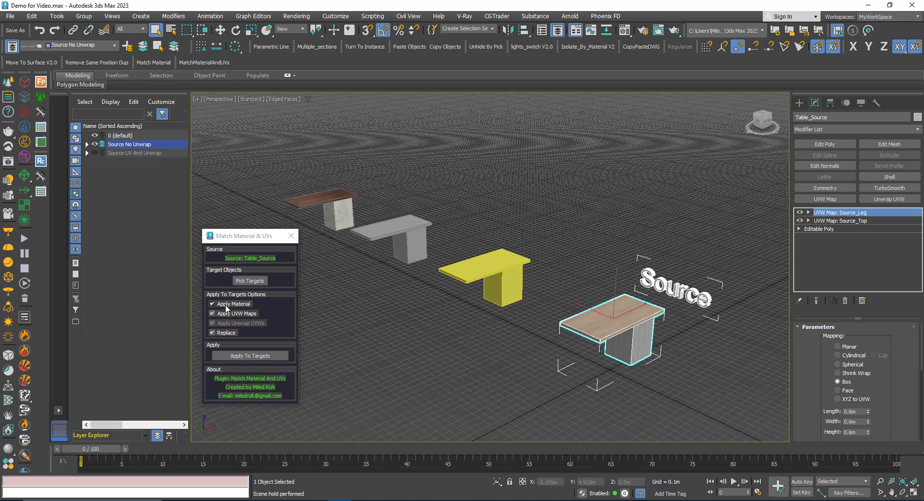
With Apply UVW Maps off, apply the source wood material to the three target tables.
click(213, 314)
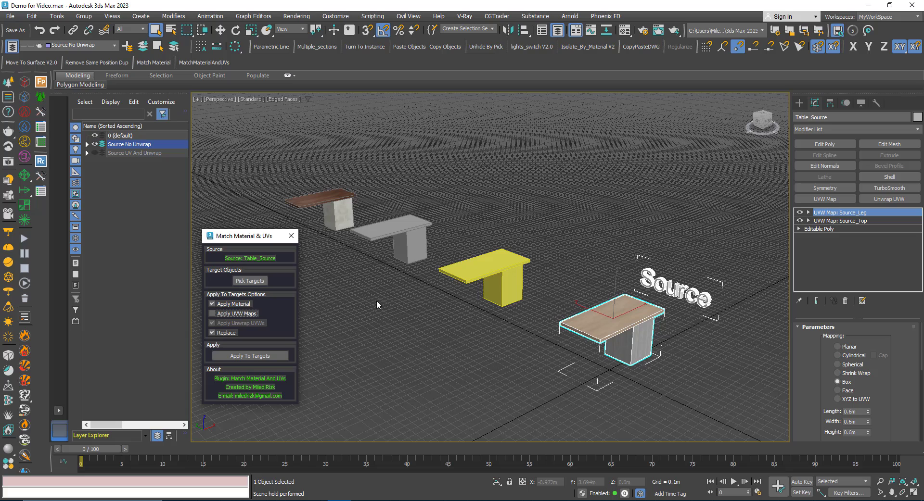
click(240, 282)
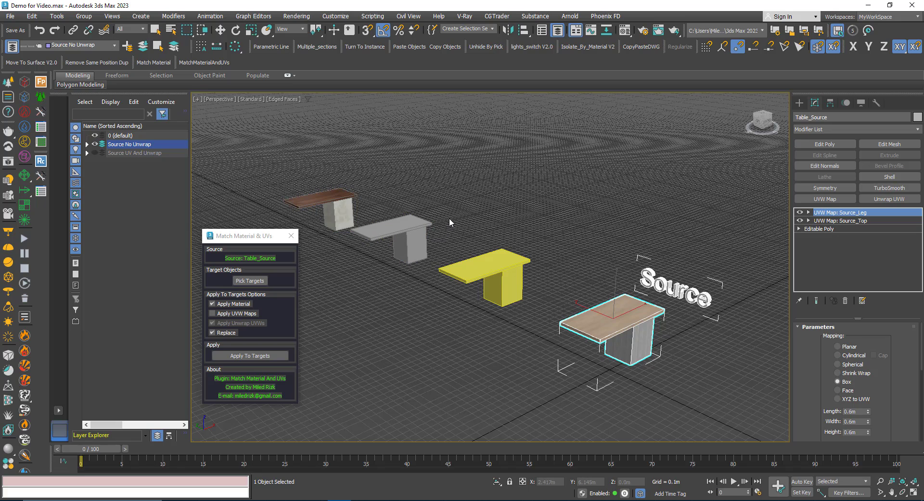
right_click(461, 208)
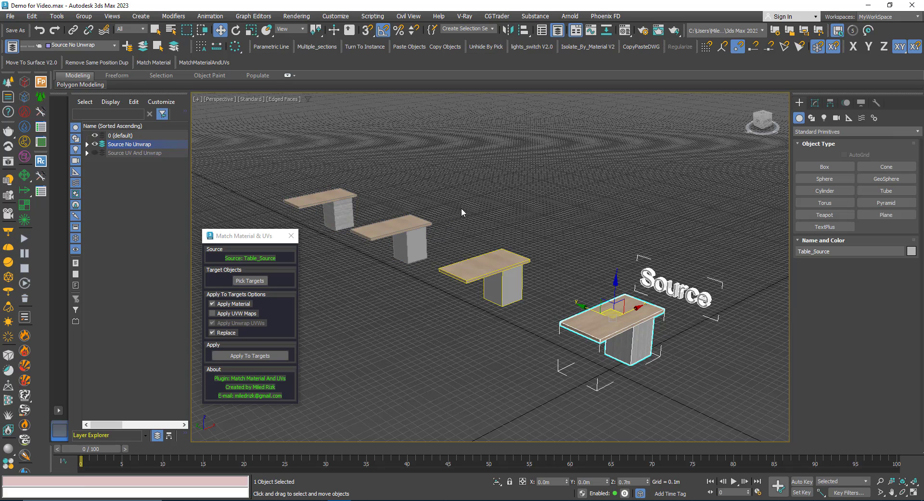
click(489, 277)
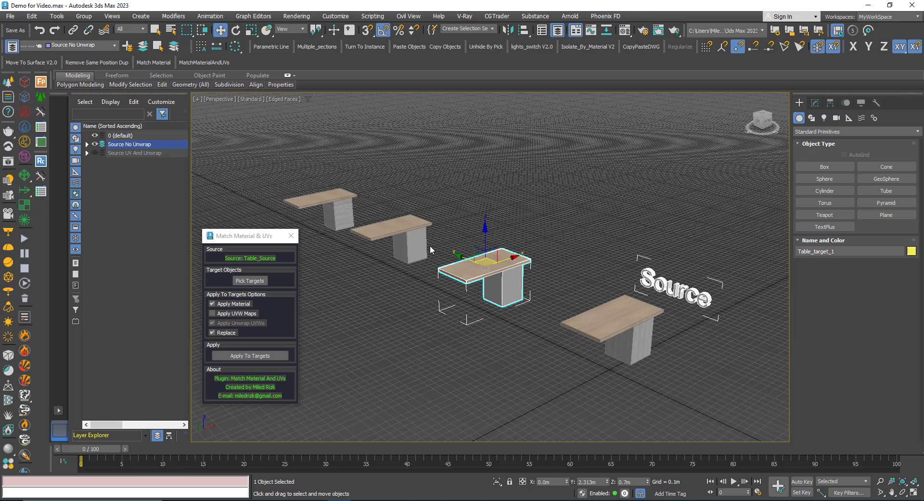
click(395, 234)
click(350, 215)
click(488, 277)
Open Table_Source's multi/sub material 'source' (source_top, Leg) in the Material Editor.
click(814, 103)
click(645, 309)
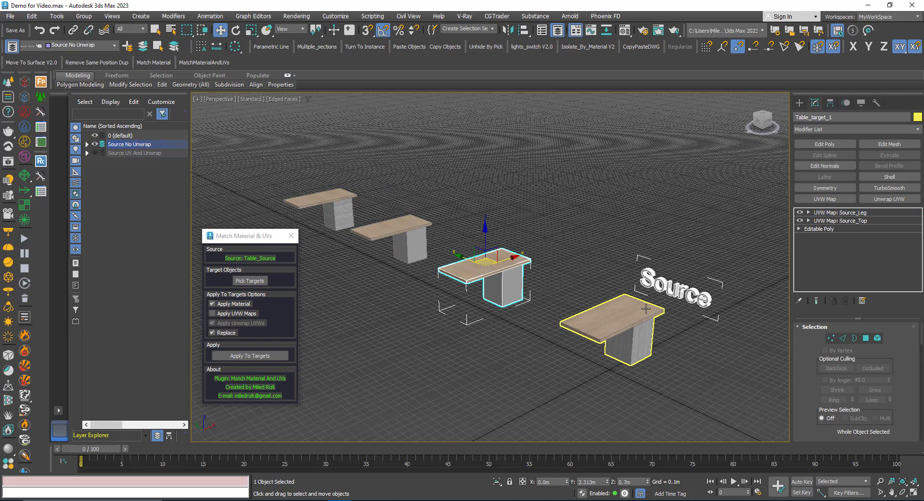
key(m)
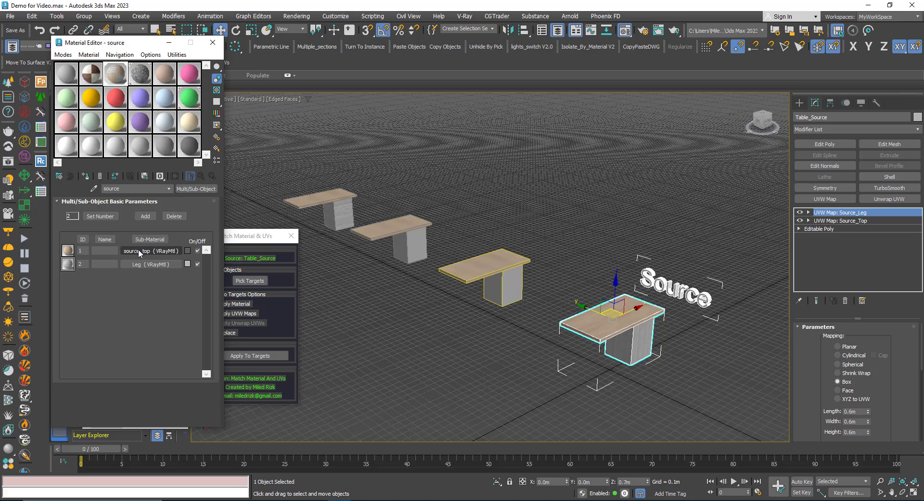
Close the Material Editor and check the maps: Source_Leg on channel 2, Source_Top on channel 1.
click(213, 43)
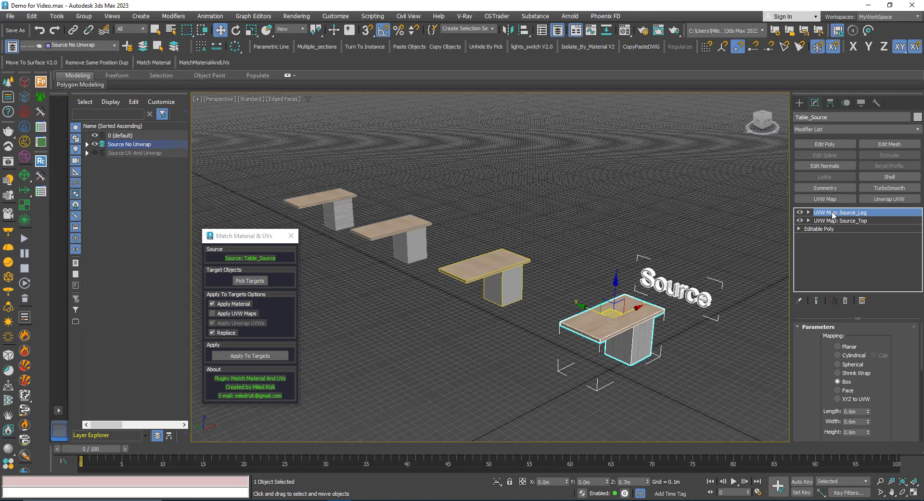
drag(791, 329, 754, 321)
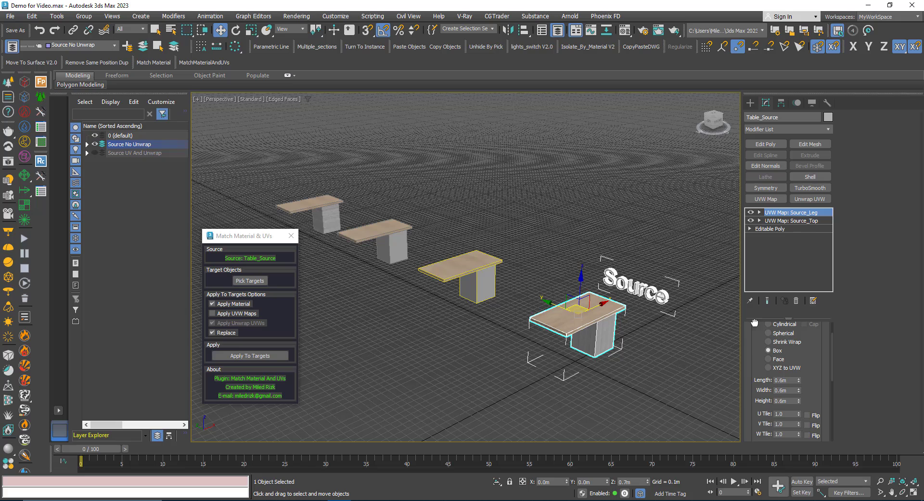
drag(752, 375, 753, 307)
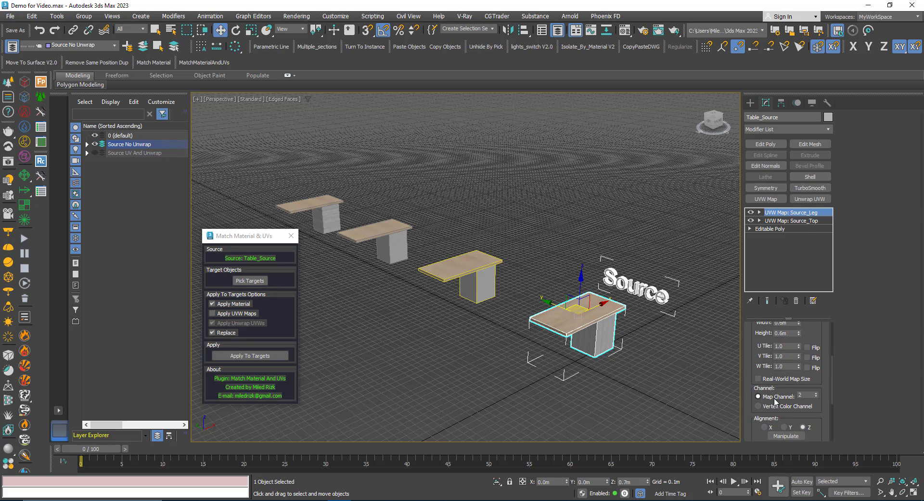
click(777, 221)
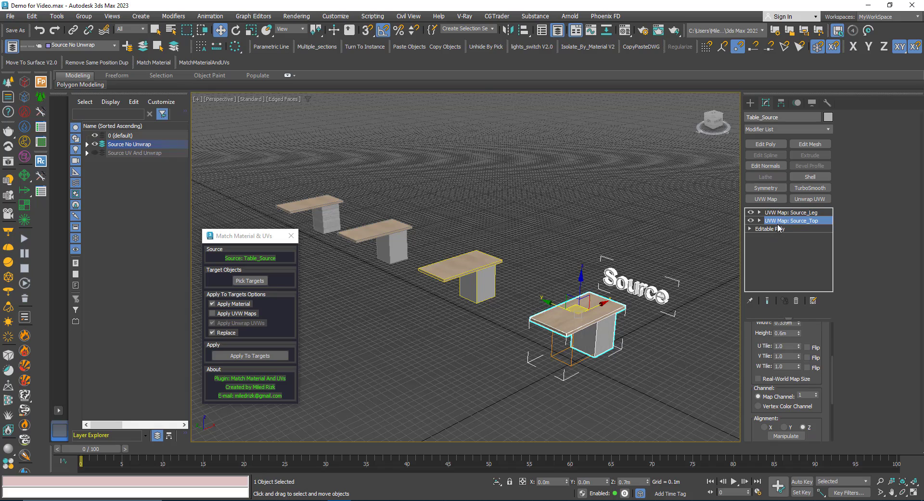
click(782, 213)
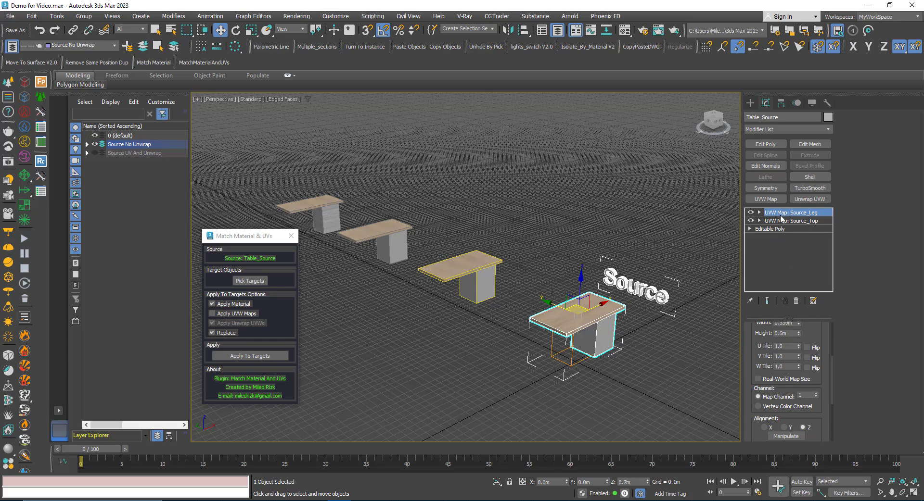
middle_drag(464, 334, 464, 339)
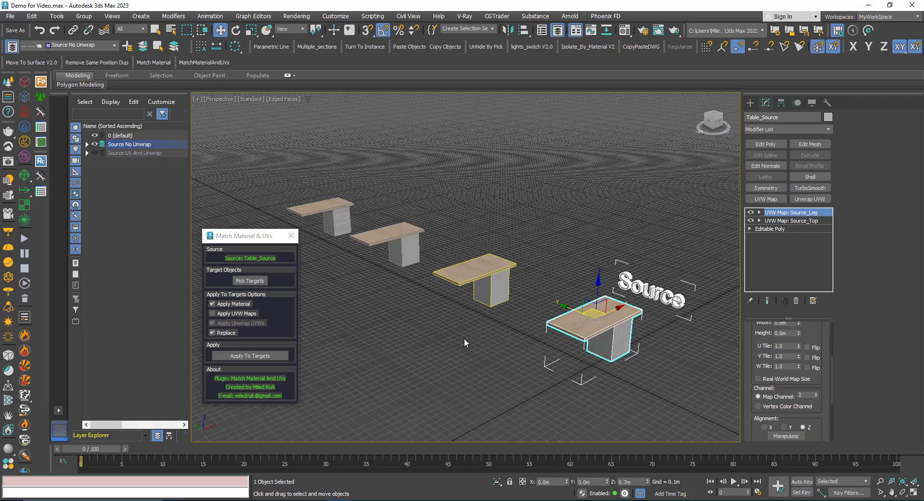
Undo the material copy to the targets and re-enable Apply UVW Maps.
middle_drag(397, 338, 402, 331)
key(ctrl+z)
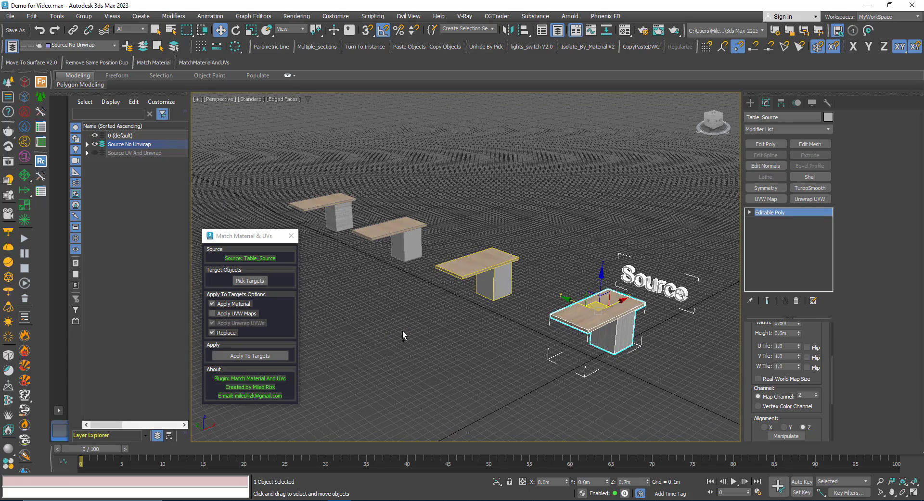
key(ctrl+z)
key(ctrl+z)
key(ctrl+z)
key(ctrl+z)
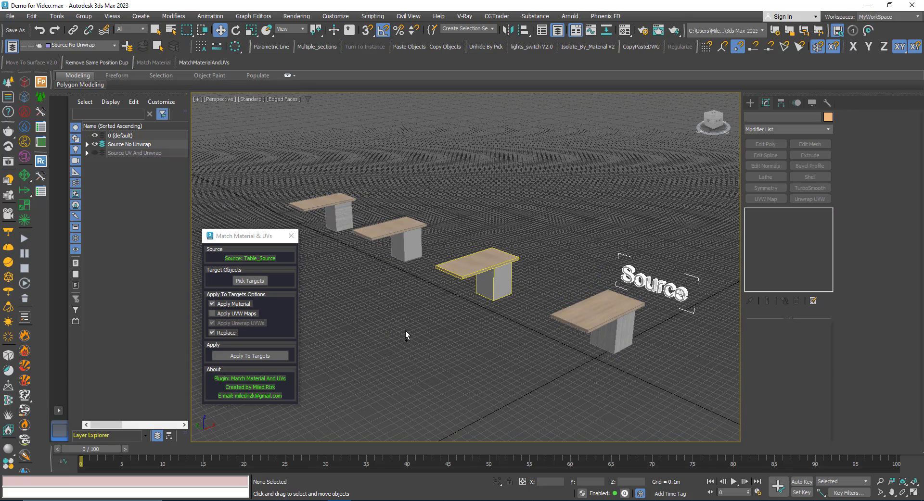
key(ctrl+z)
key(ctrl+z)
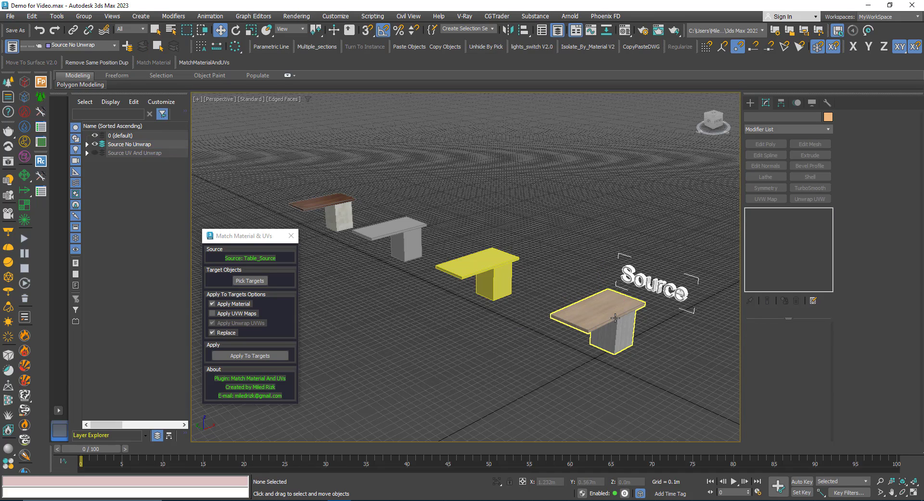
drag(233, 246, 249, 244)
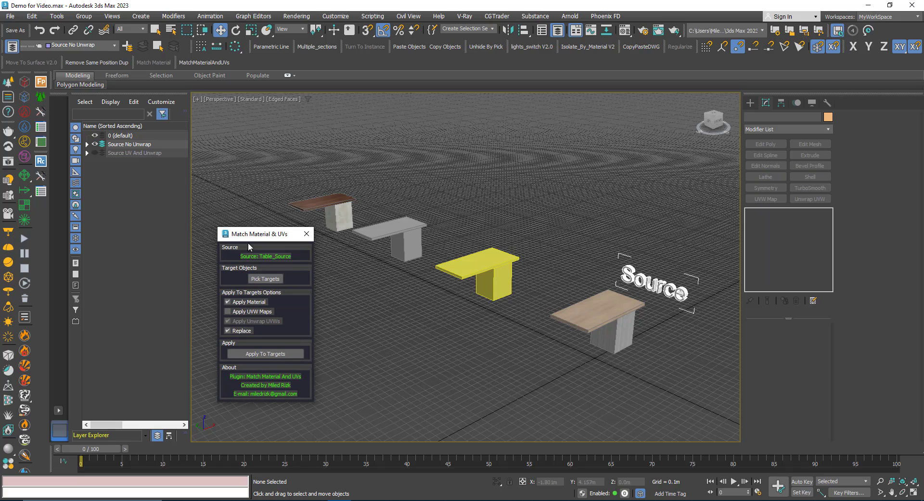
click(228, 312)
mouse_move(261, 315)
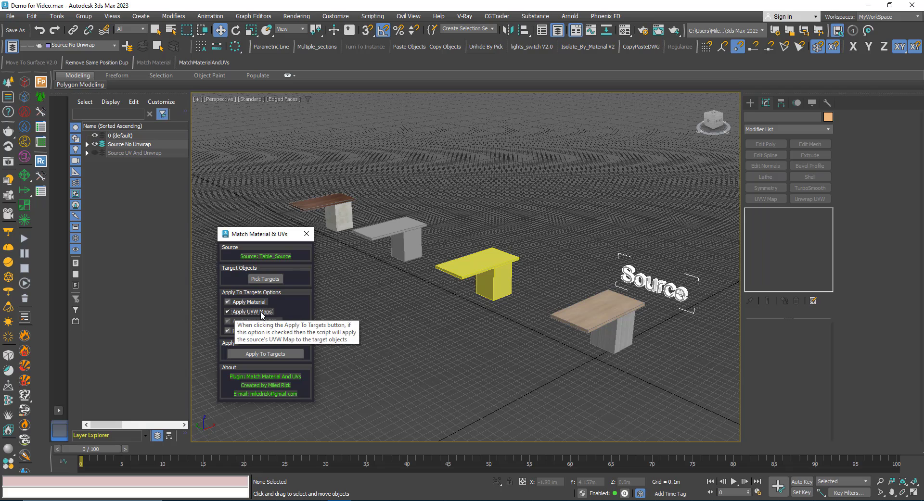
Inspect the grey and brown tables' Target3_Leg and Target3_Top maps, then select the Source table.
click(404, 241)
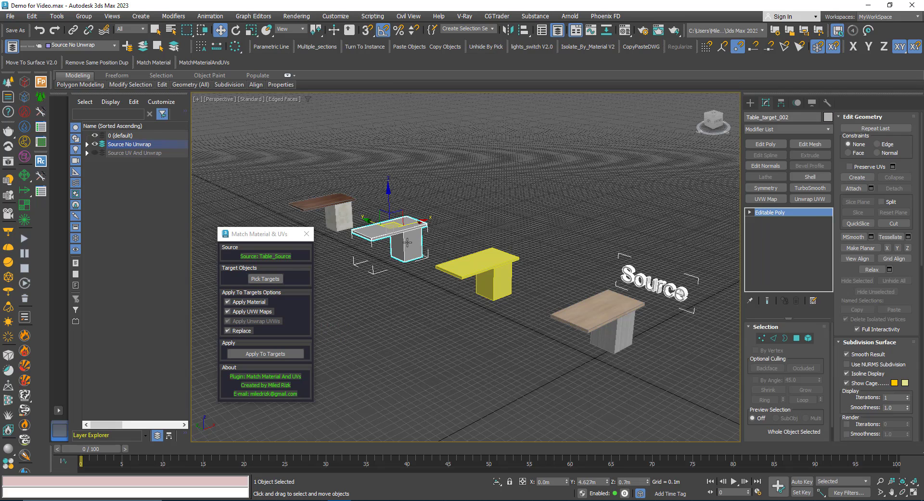
click(341, 215)
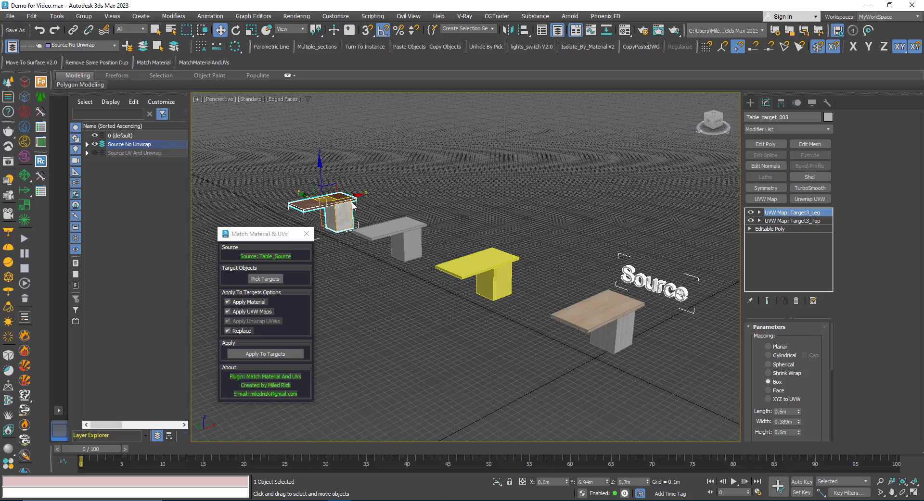
scroll(337, 207, up, 5)
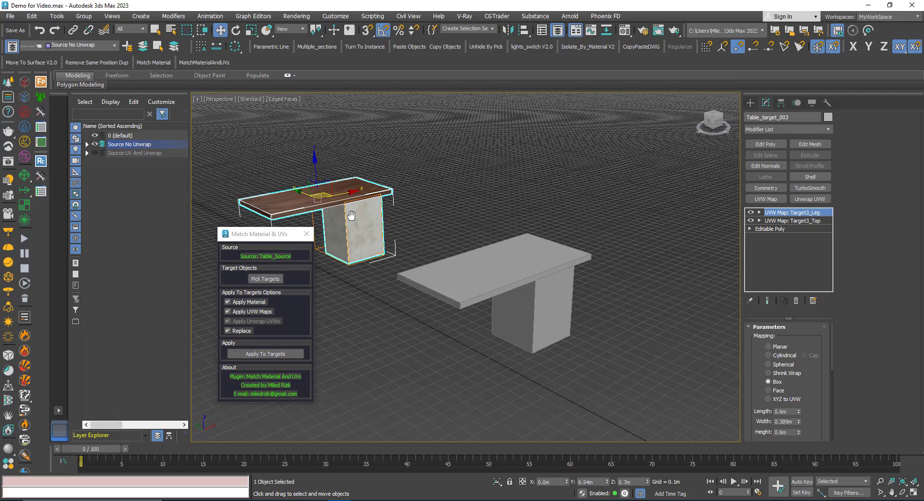
middle_drag(351, 215, 391, 216)
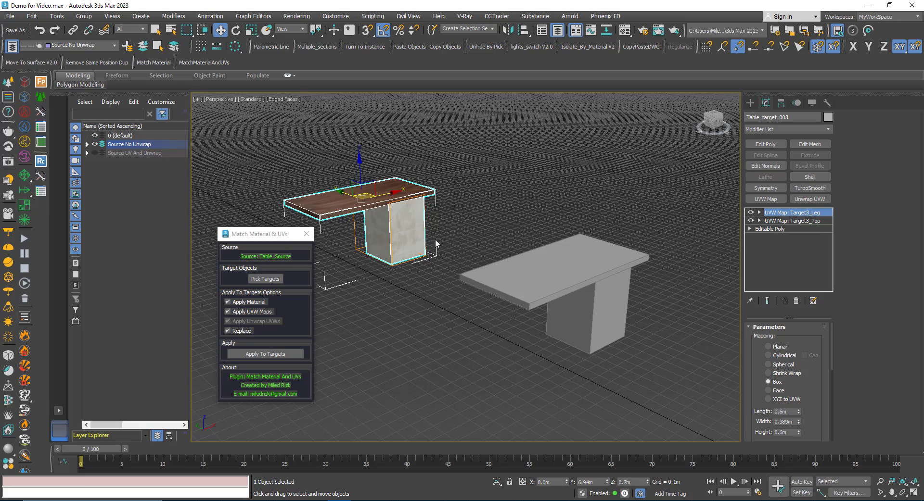
scroll(380, 243, down, 5)
click(657, 346)
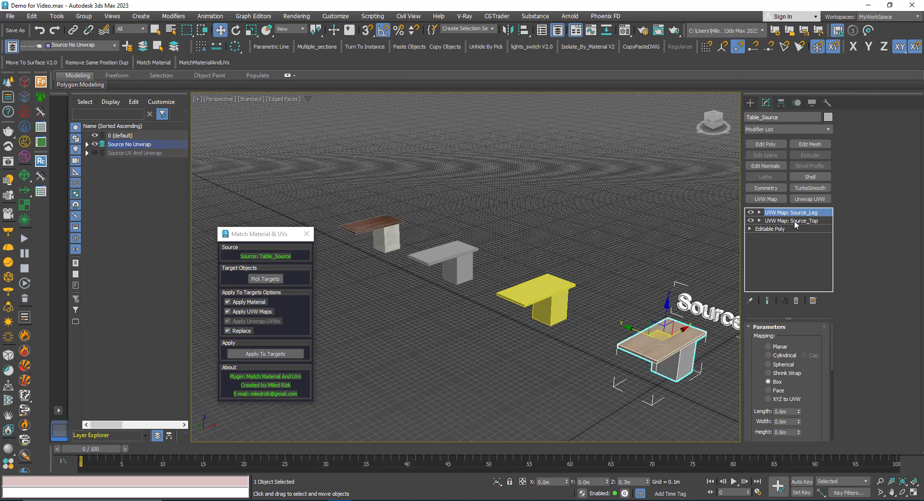
Apply the source wood material and UVW maps to all three targets with Replace on.
middle_drag(471, 325, 445, 317)
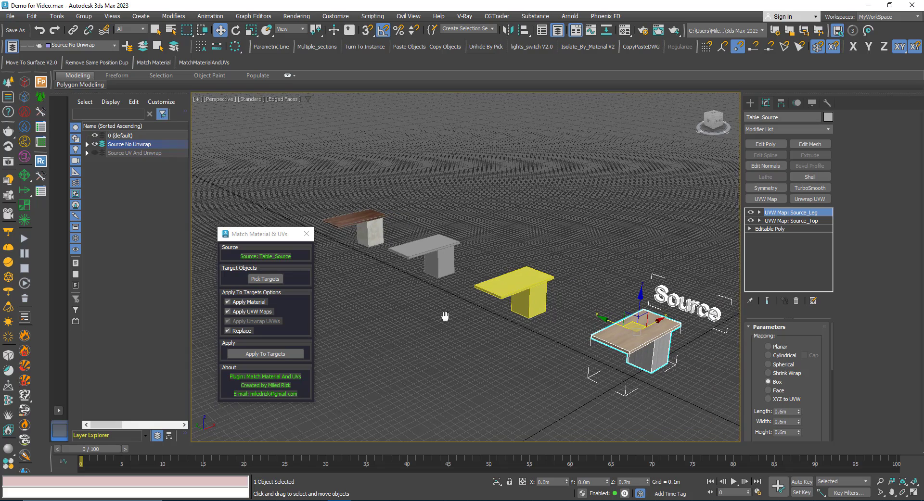
mouse_move(236, 316)
middle_drag(406, 313, 405, 308)
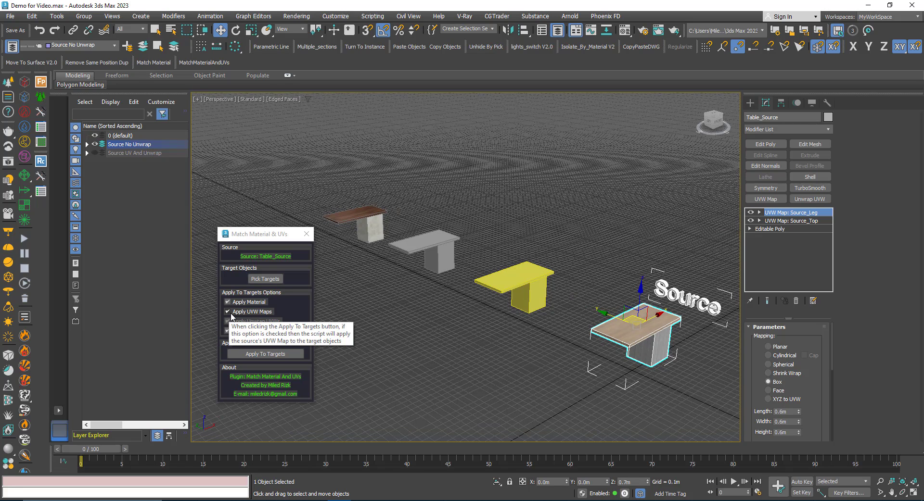
drag(249, 236, 228, 205)
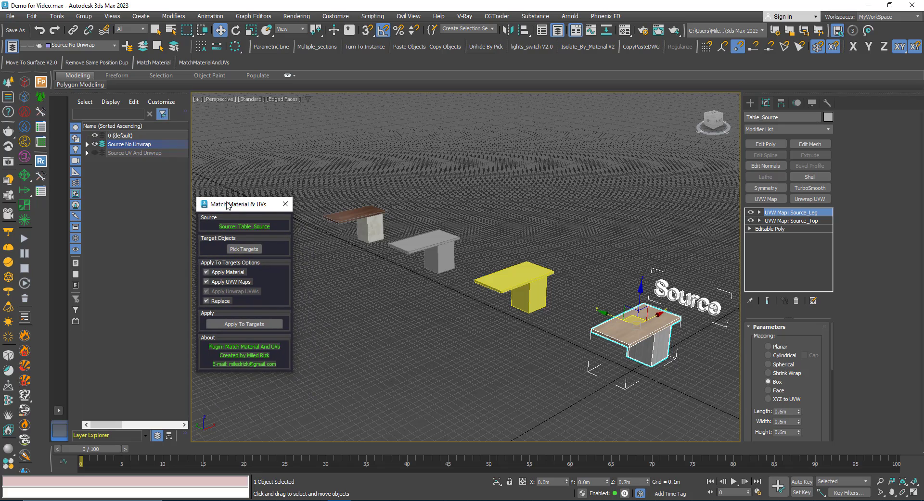
click(244, 325)
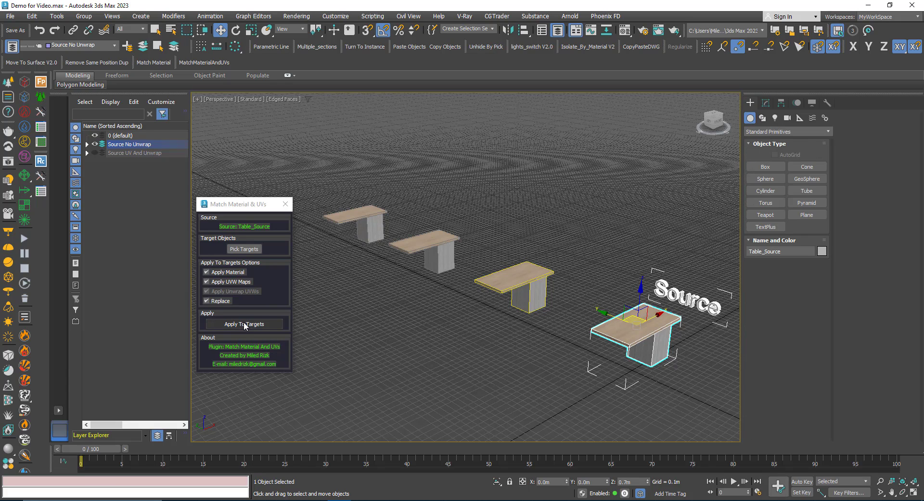
click(437, 304)
middle_drag(438, 308, 440, 315)
click(381, 241)
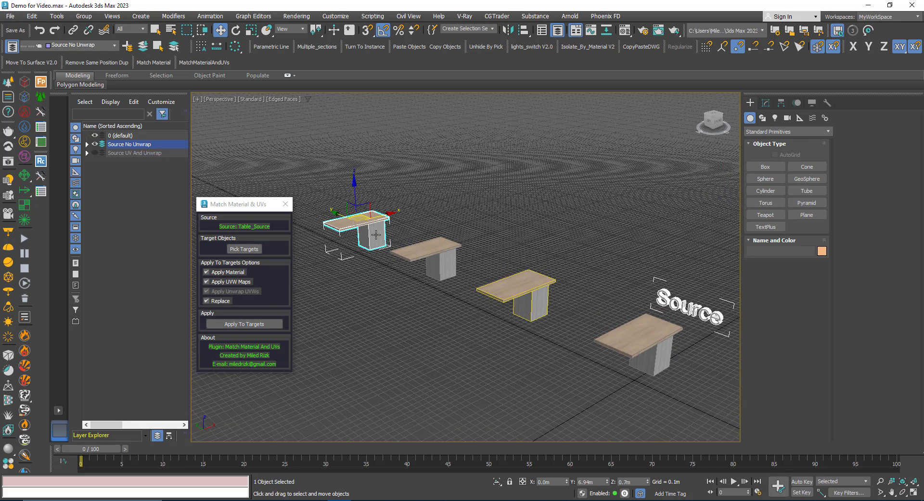
click(766, 103)
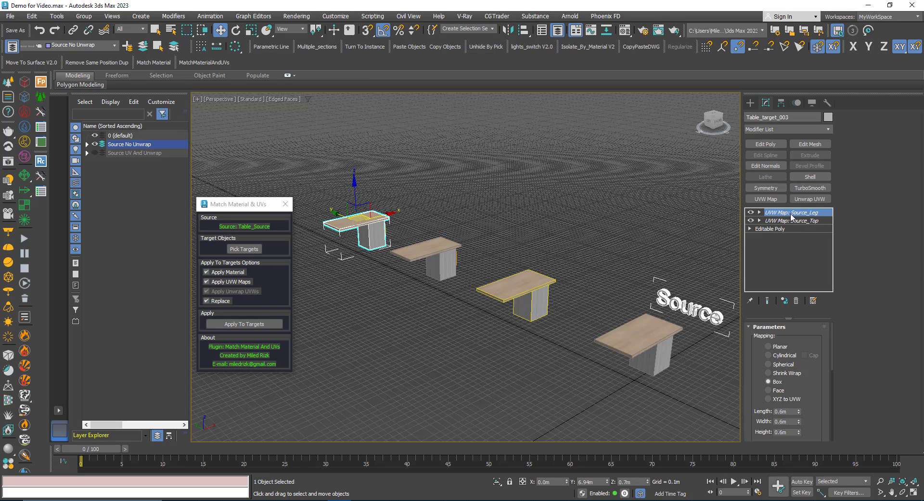
click(790, 222)
click(799, 214)
click(793, 222)
click(794, 212)
click(515, 289)
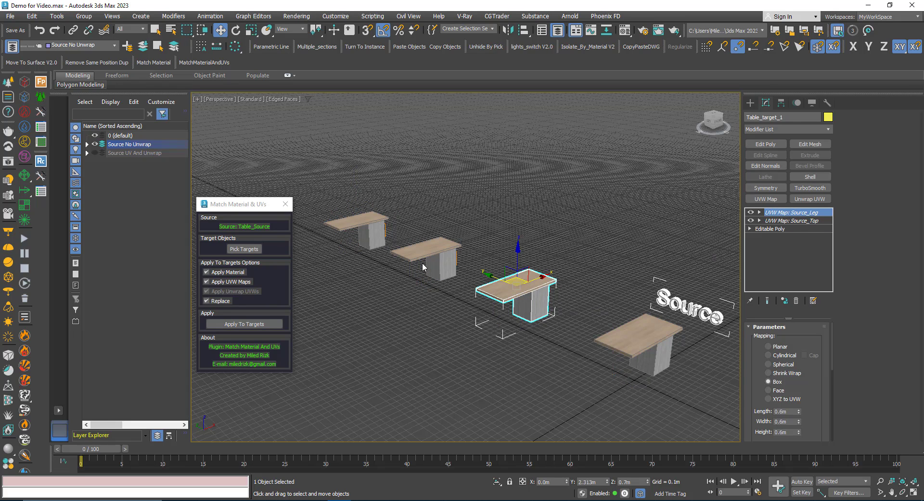
click(423, 268)
click(759, 213)
click(772, 221)
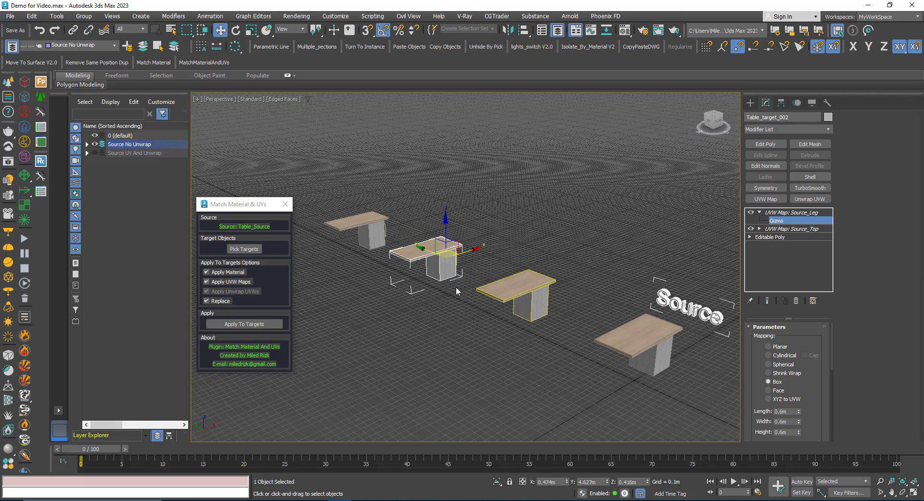
key(r)
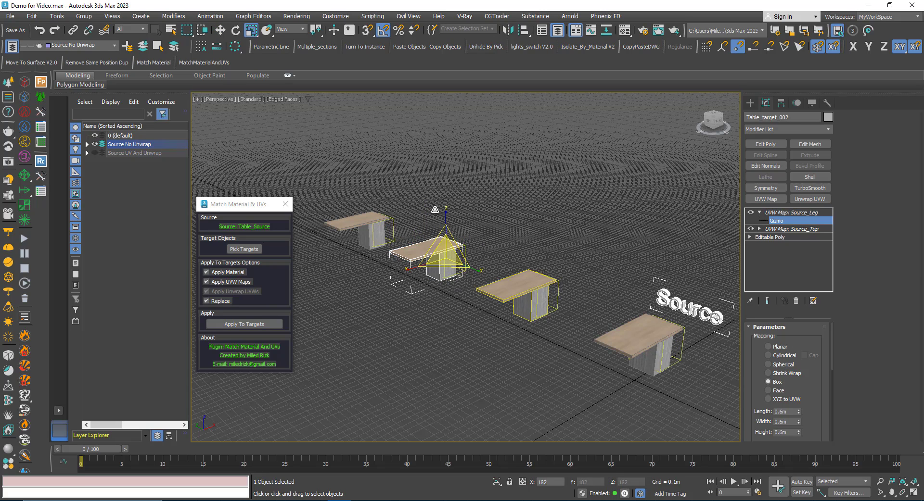
scroll(442, 231, up, 4)
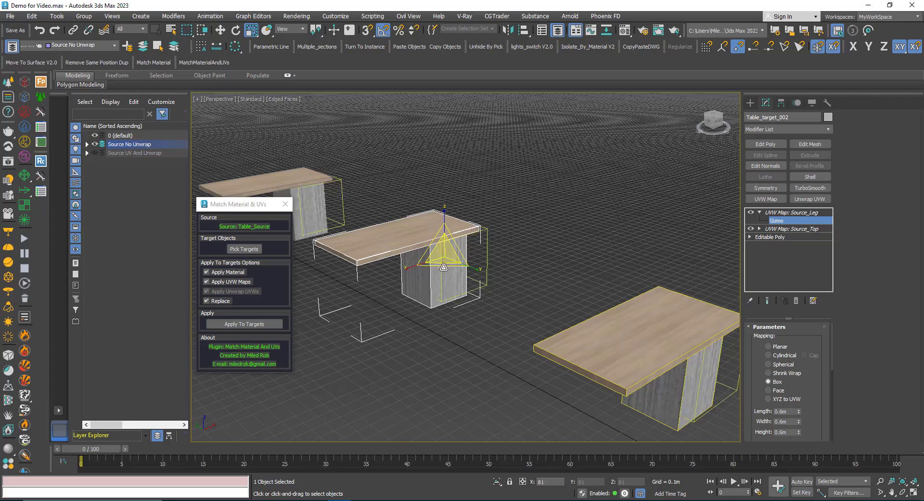
scroll(445, 245, down, 4)
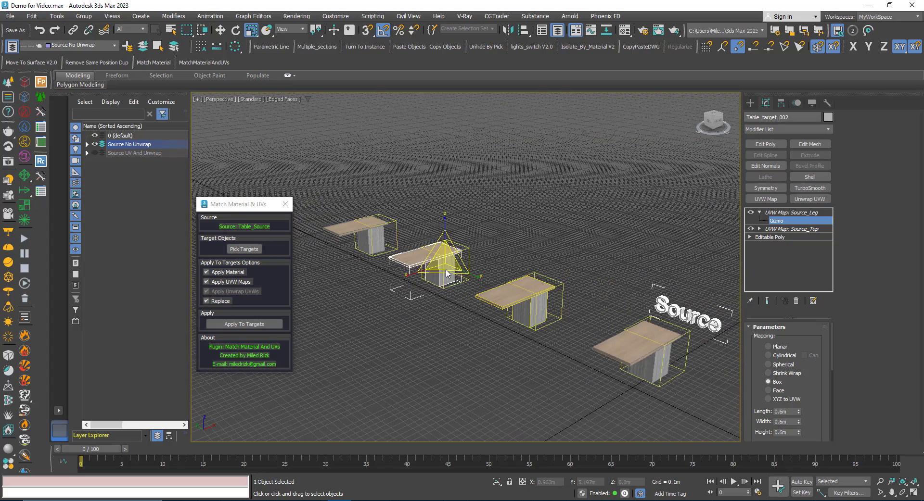
click(790, 213)
scroll(447, 324, down, 3)
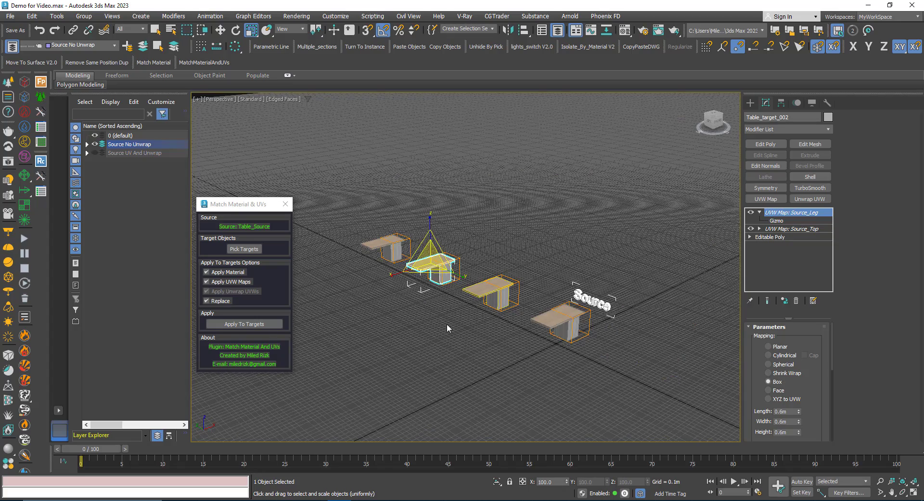
click(447, 324)
scroll(491, 300, up, 2)
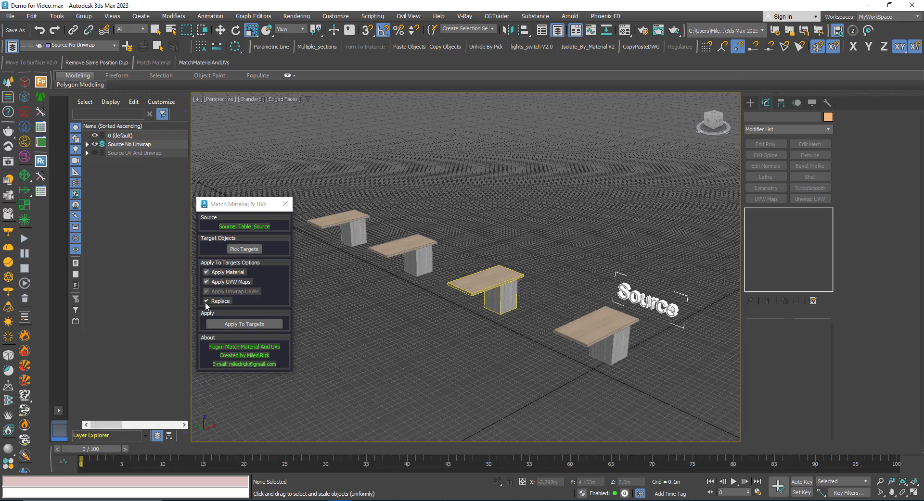
Apply material and UVs with Replace off, then check each target table's modifier stack.
middle_drag(390, 307, 385, 304)
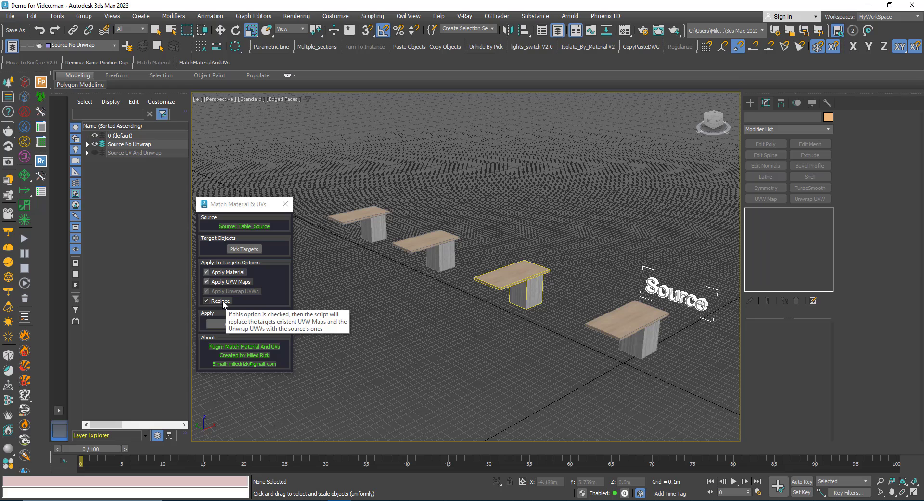
click(206, 301)
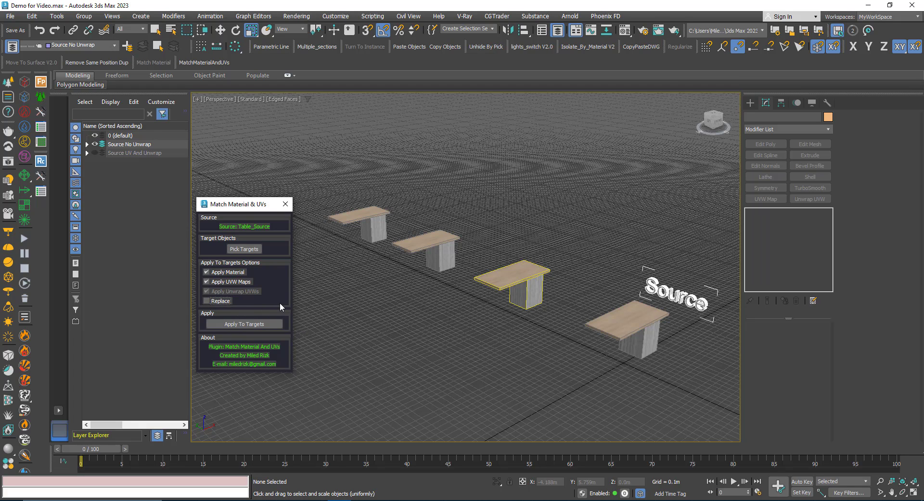
click(264, 326)
click(525, 286)
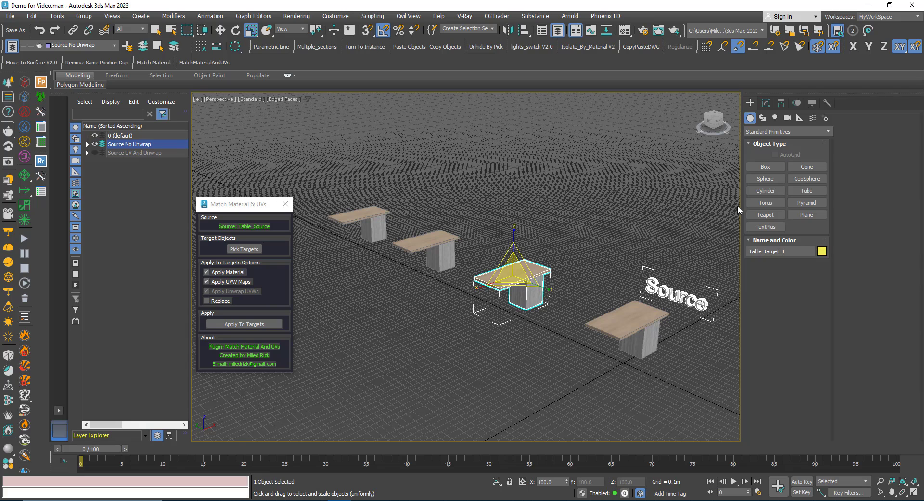
click(766, 103)
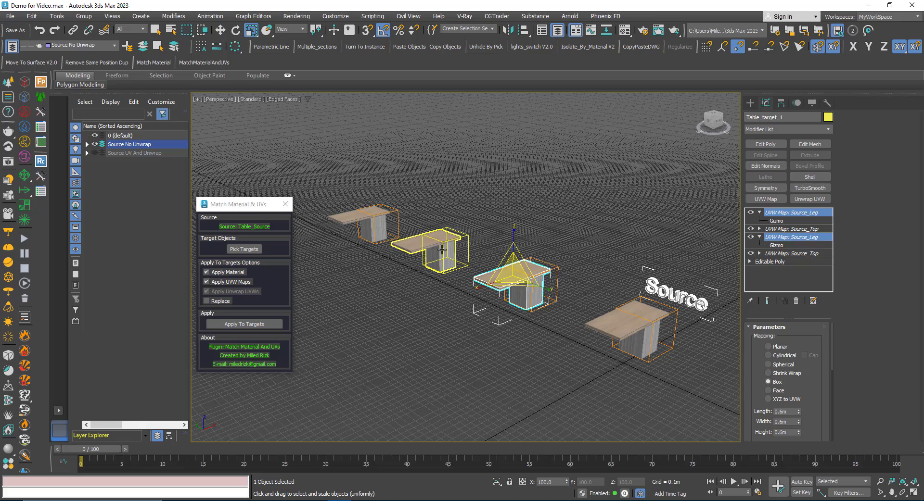
click(457, 260)
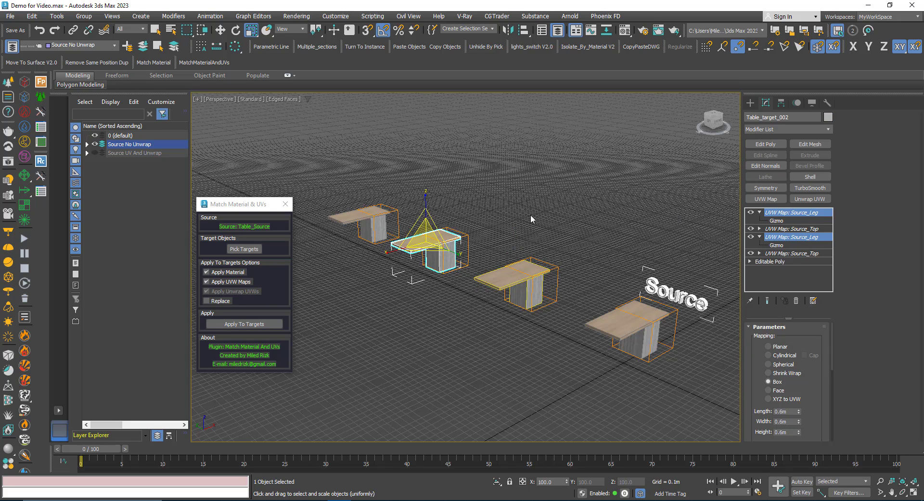
click(371, 226)
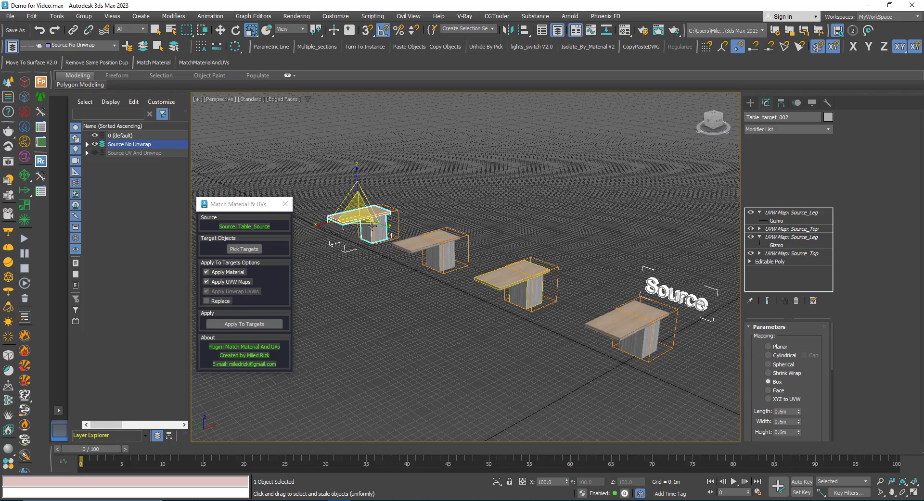
click(470, 330)
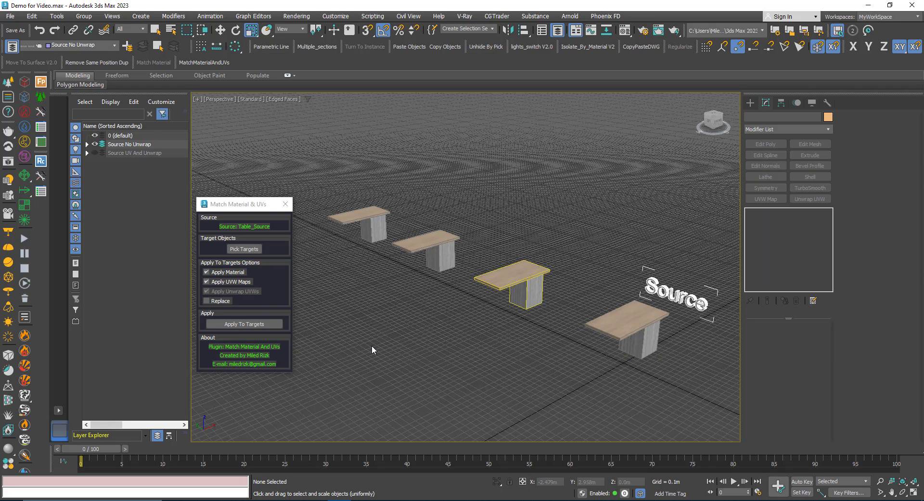
Reapply with Replace on and check each target for UVW Map: Source_Leg and Source_Top.
click(206, 301)
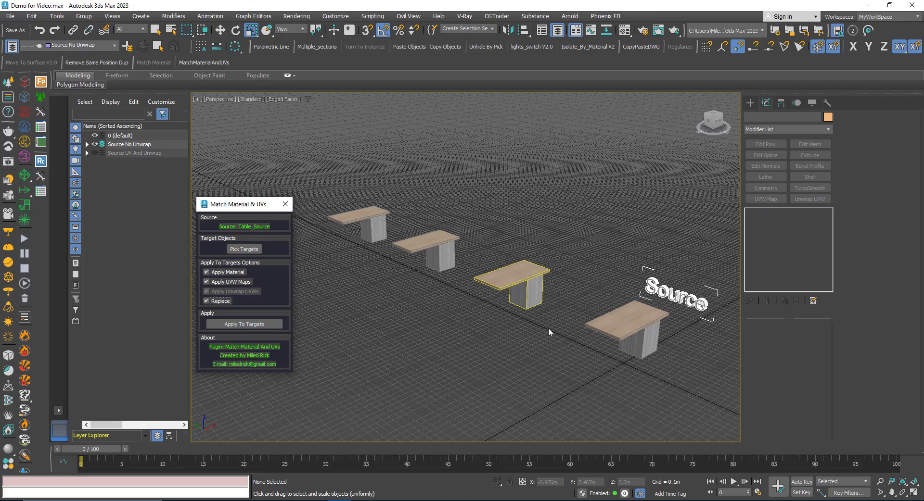
click(229, 327)
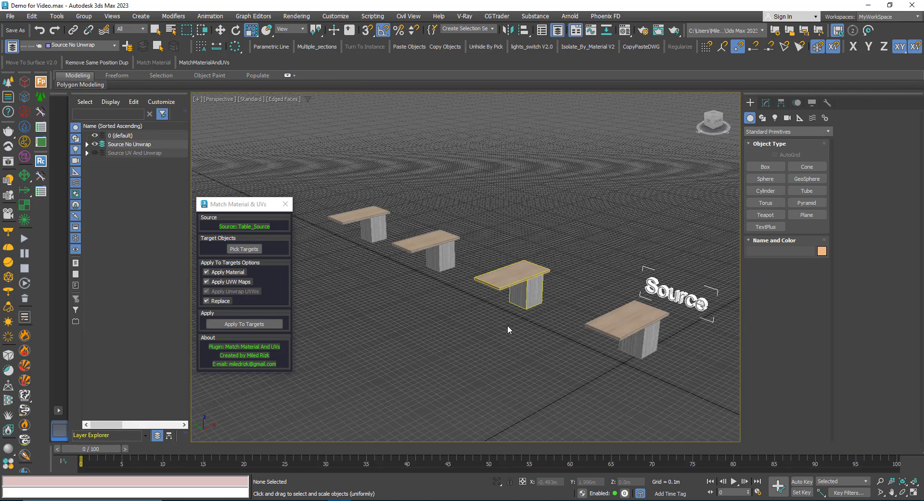
click(514, 303)
click(766, 103)
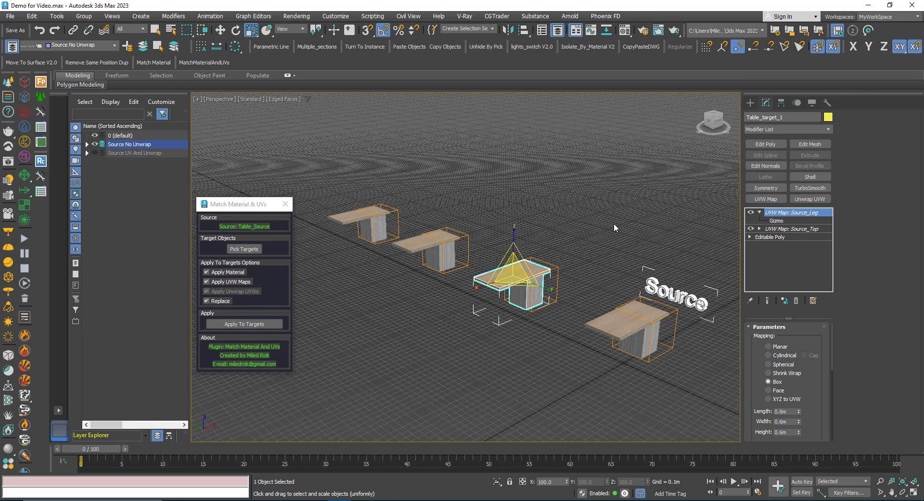
click(439, 245)
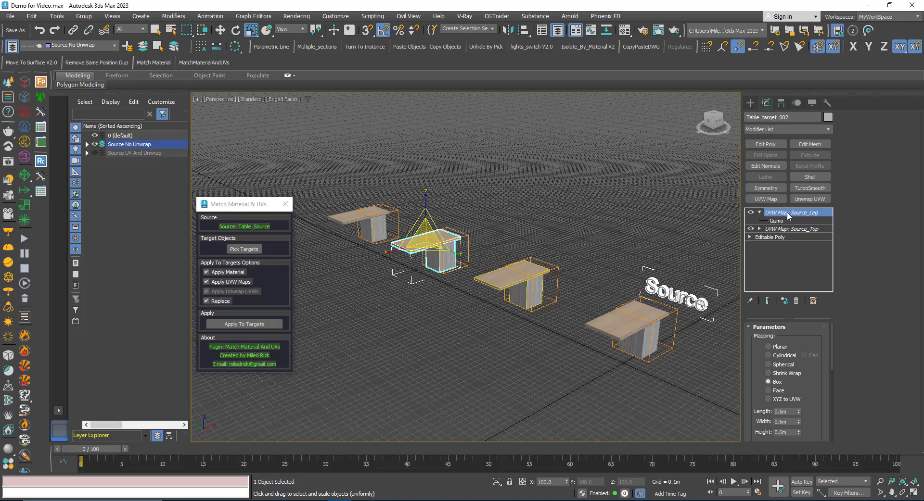
click(362, 217)
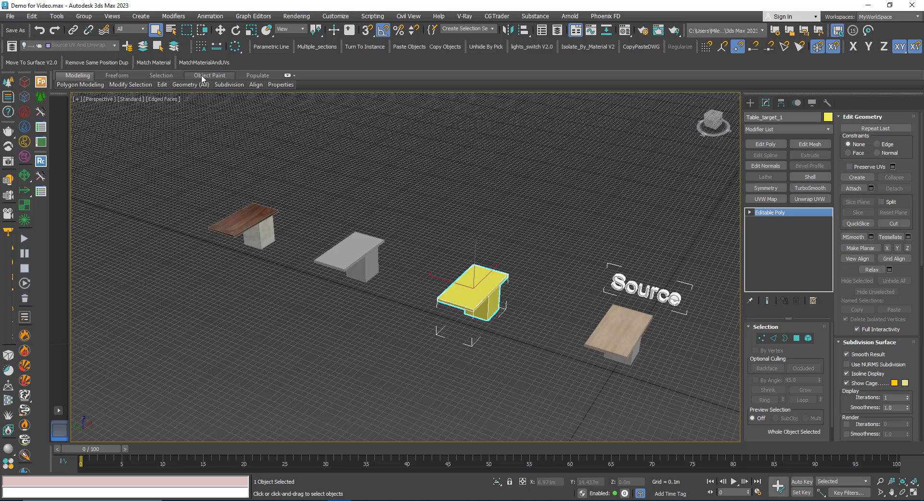
Run MatchMaterialAndUVs on an untextured table and dismiss the no-material-or-UVs warning.
click(204, 63)
drag(438, 226, 266, 127)
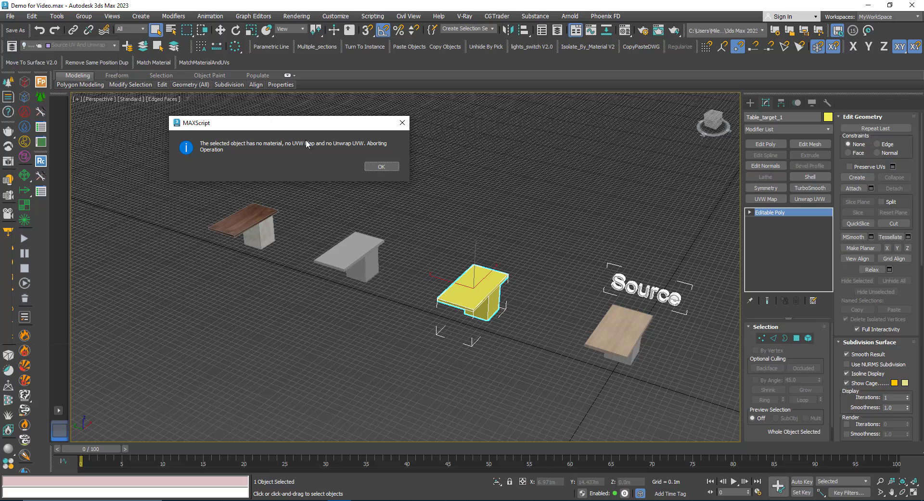
click(381, 167)
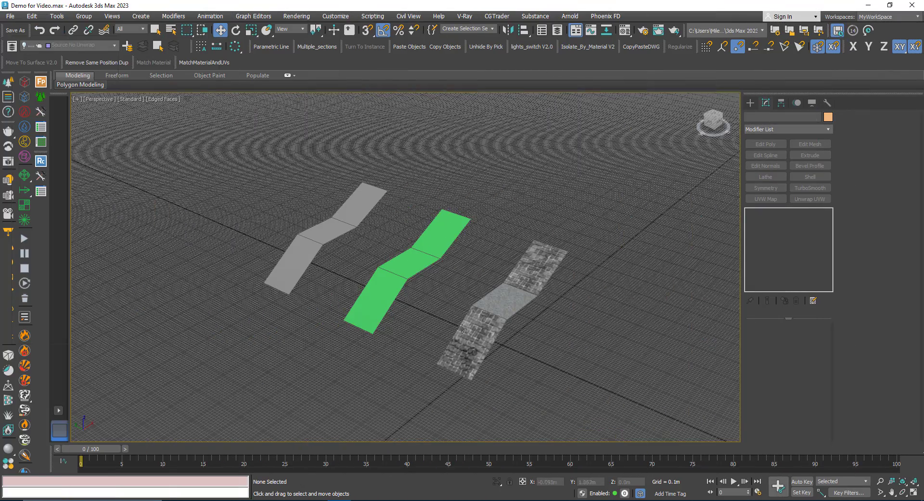
click(492, 329)
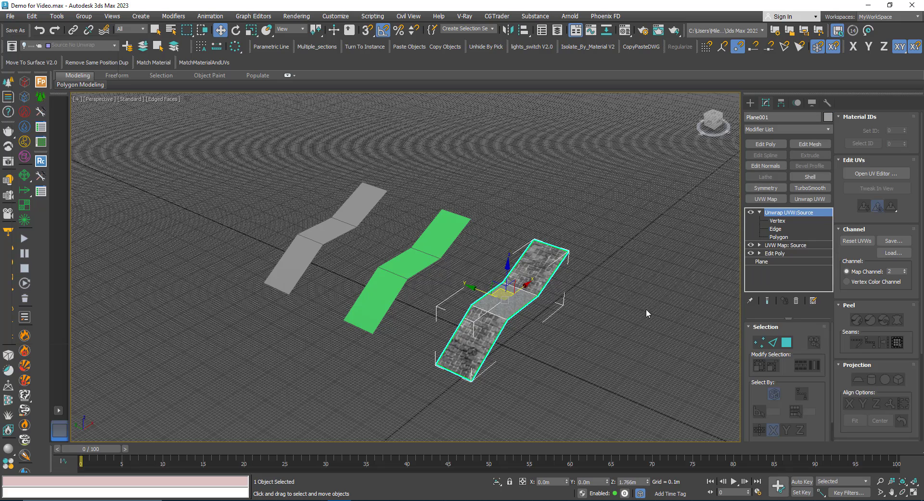
click(760, 212)
click(567, 305)
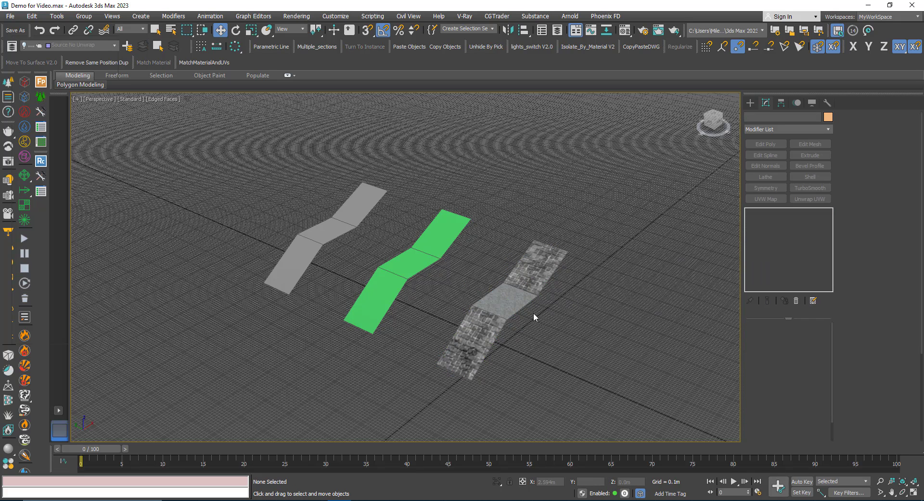
click(498, 324)
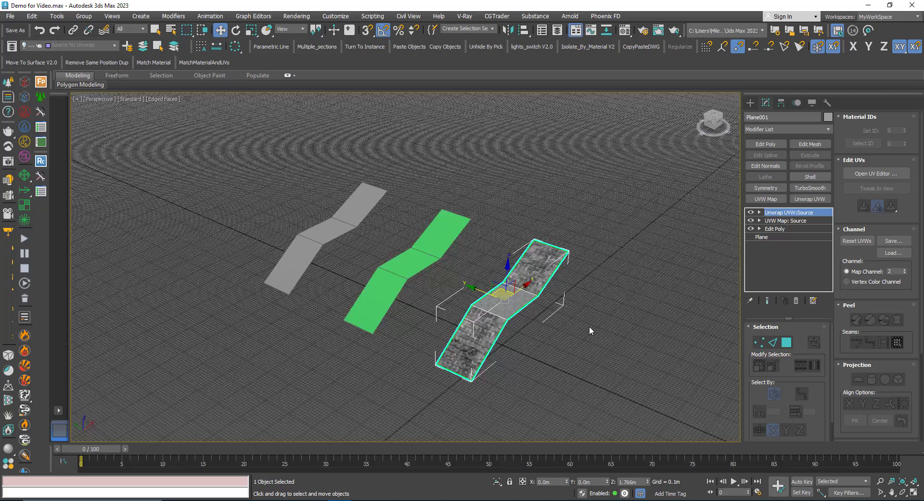
scroll(550, 310, up, 5)
click(779, 220)
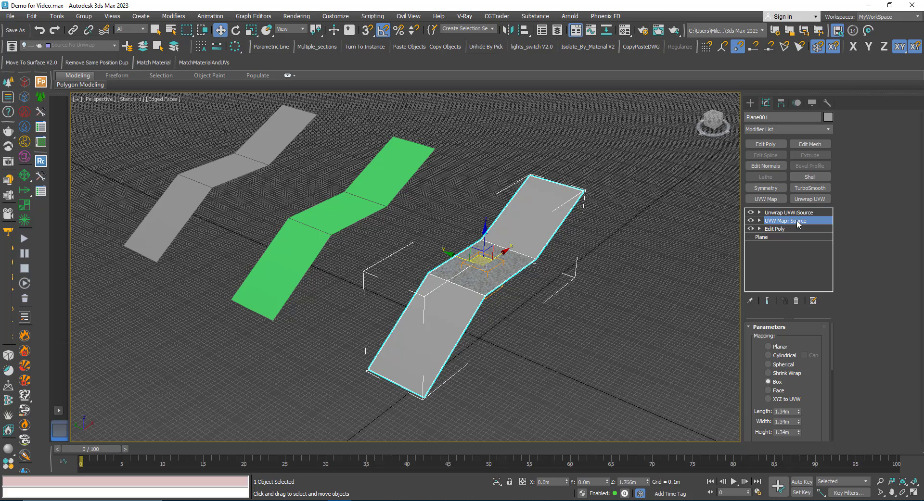
click(781, 213)
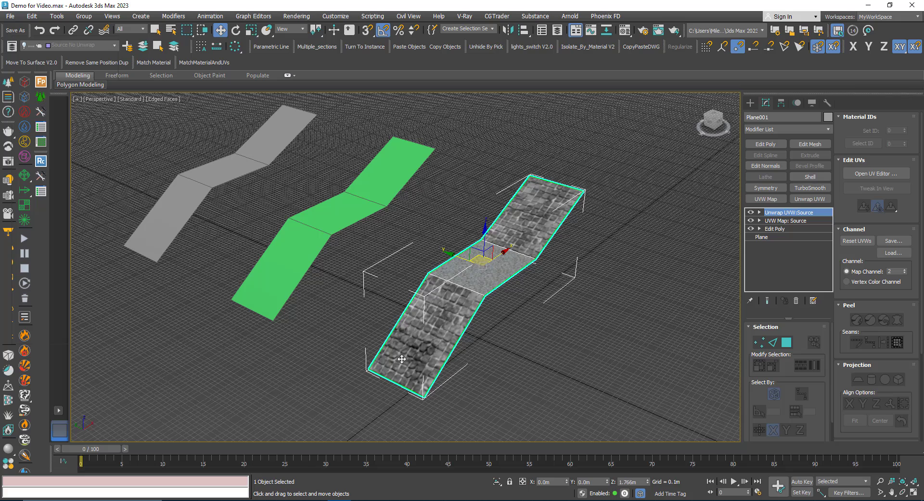
click(780, 221)
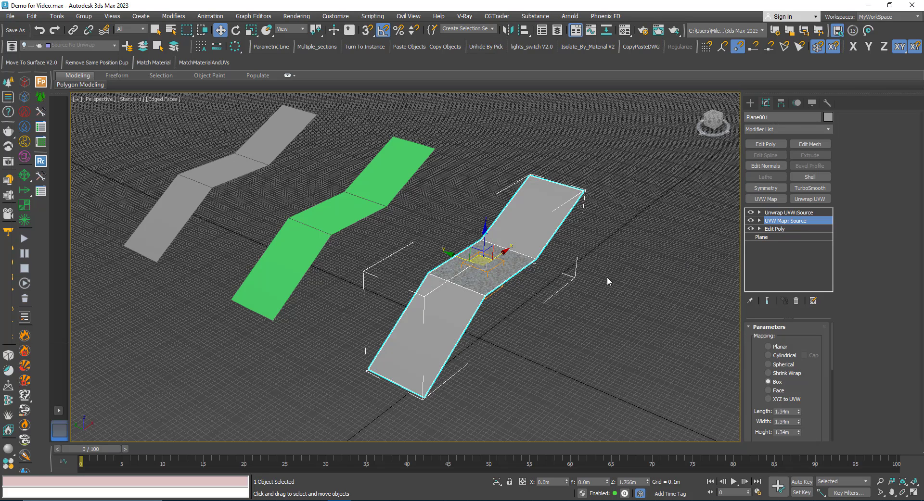
click(775, 213)
click(507, 294)
click(498, 286)
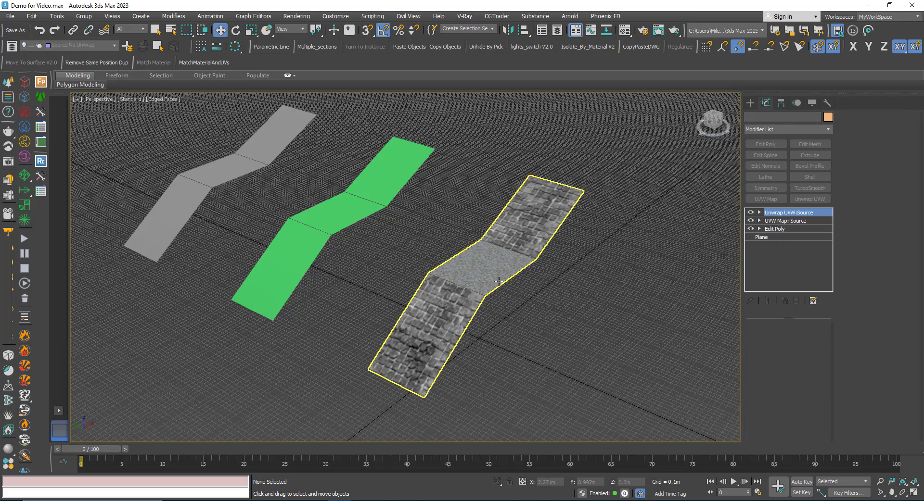
scroll(504, 291, down, 3)
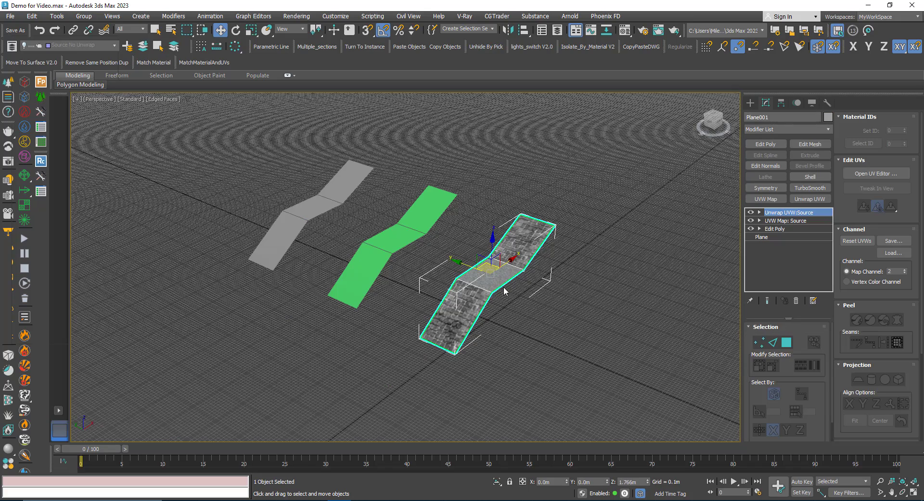
Launch Match Material & UVs with all options checked and reframe the three planes.
click(191, 65)
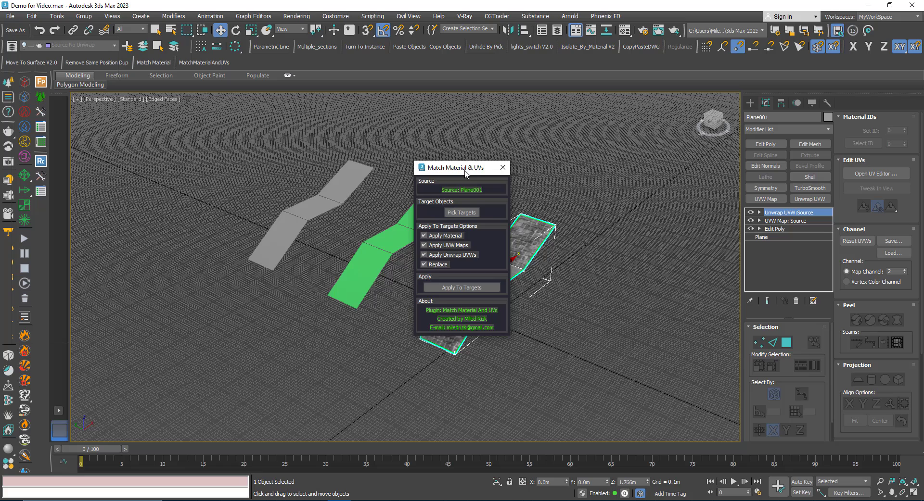
drag(465, 172, 163, 140)
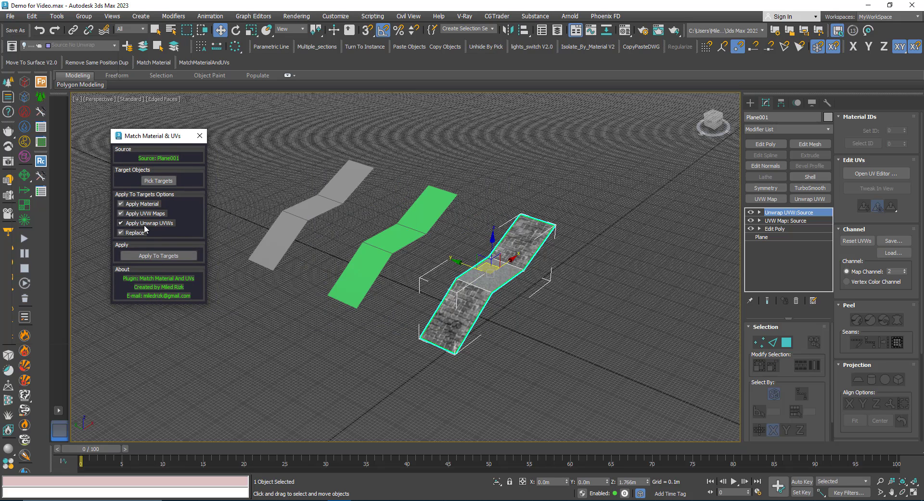
mouse_move(159, 229)
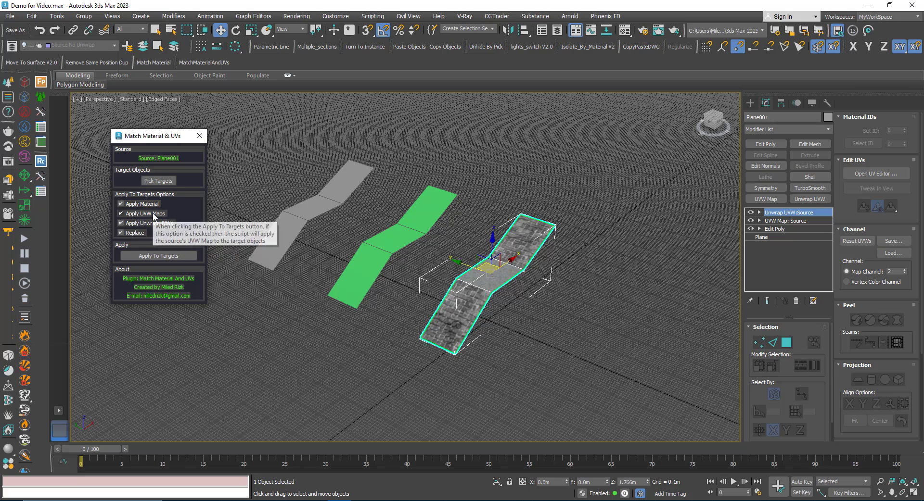
mouse_move(149, 207)
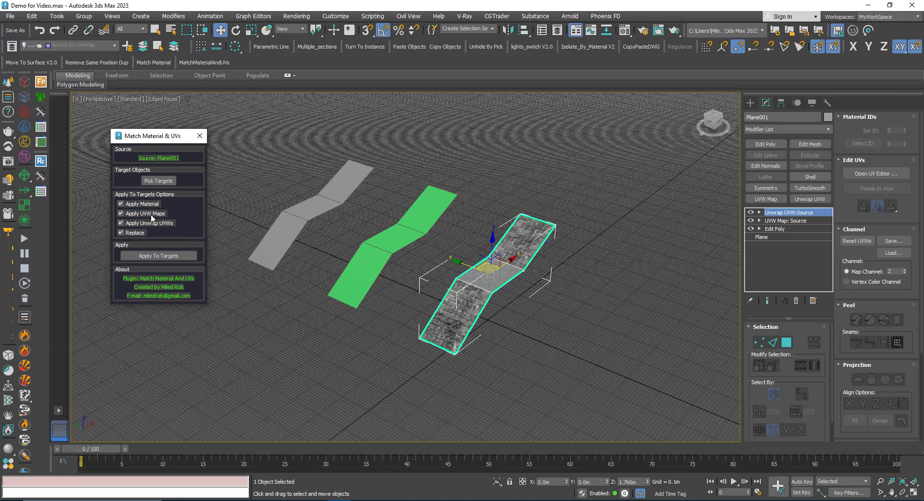
middle_drag(252, 266, 310, 276)
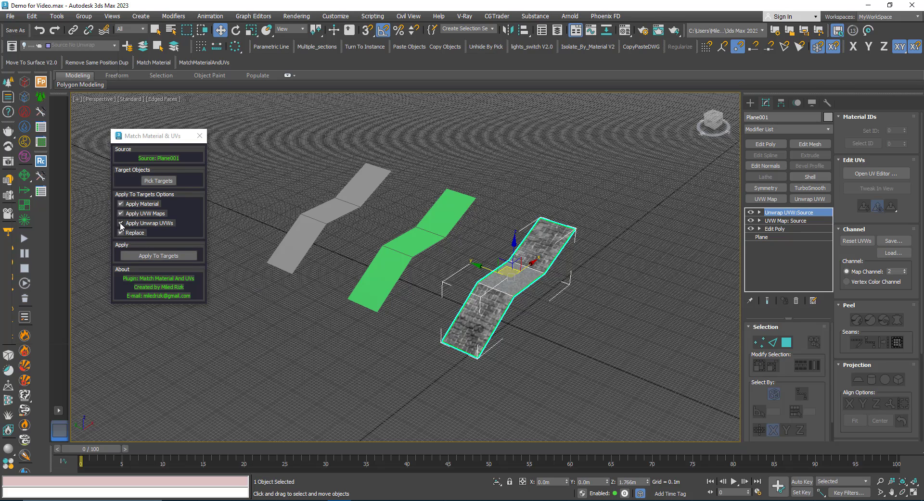
Pick the green and grey planes as targets and apply the stone material and UVs.
click(158, 181)
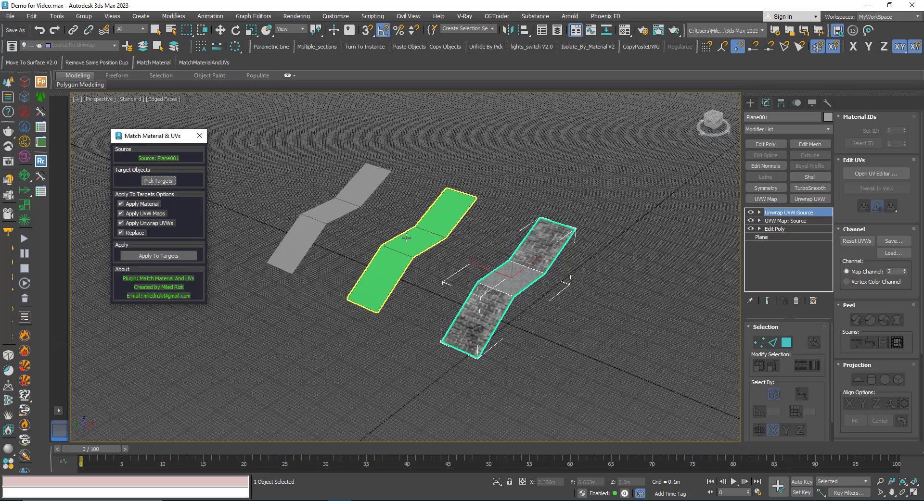
click(427, 236)
click(325, 208)
right_click(347, 264)
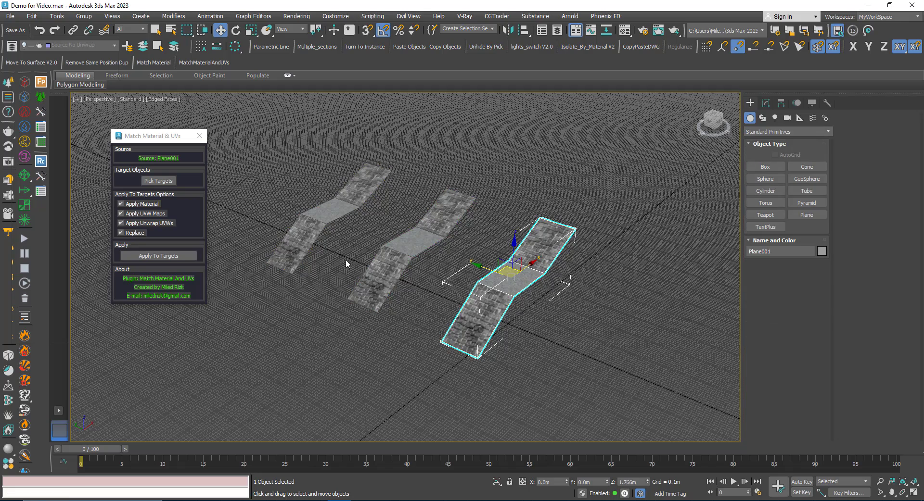
Check the green and grey planes' stacks for Unwrap UVW: Source and UVW Map: Source.
scroll(419, 233, up, 2)
click(409, 248)
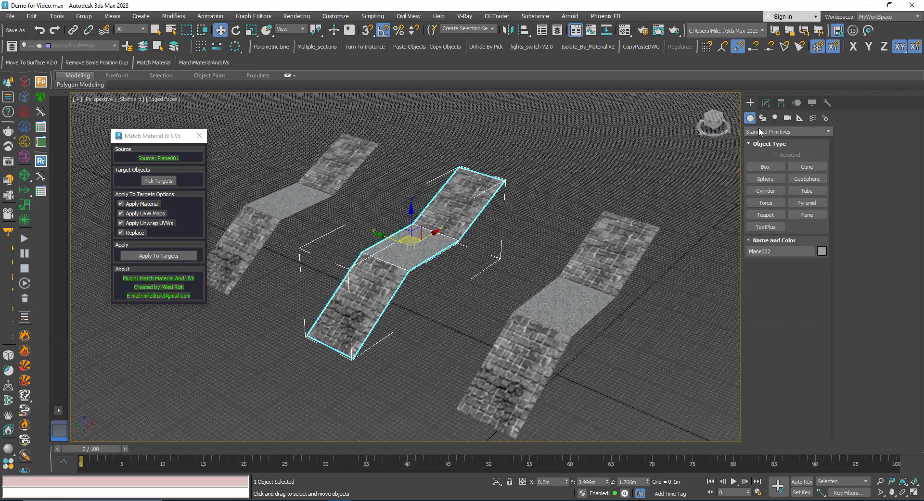
click(766, 103)
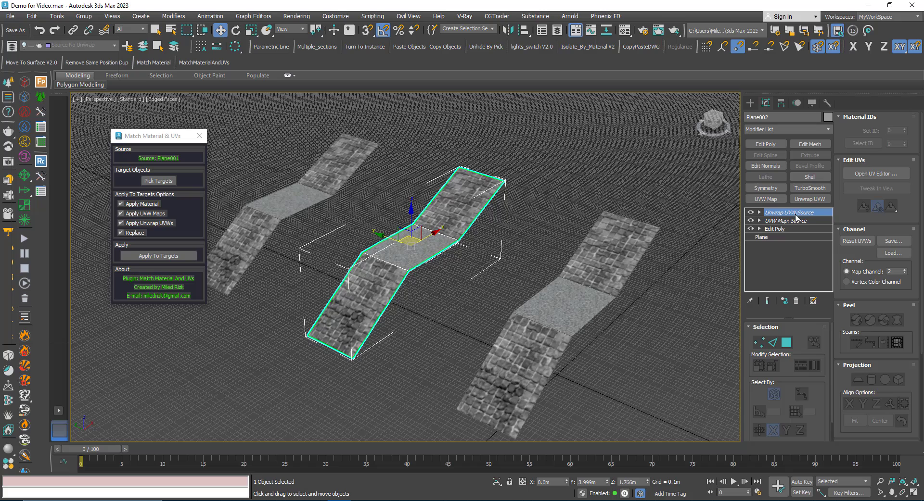
click(327, 193)
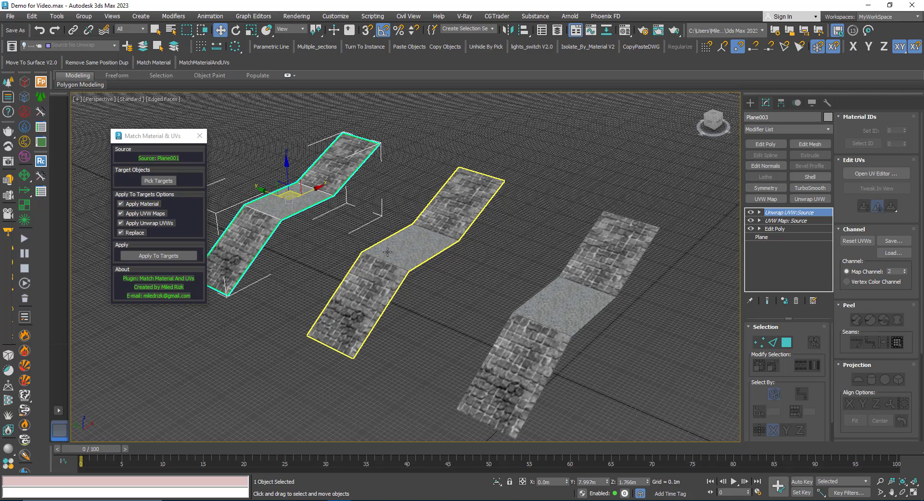
scroll(406, 262, down, 4)
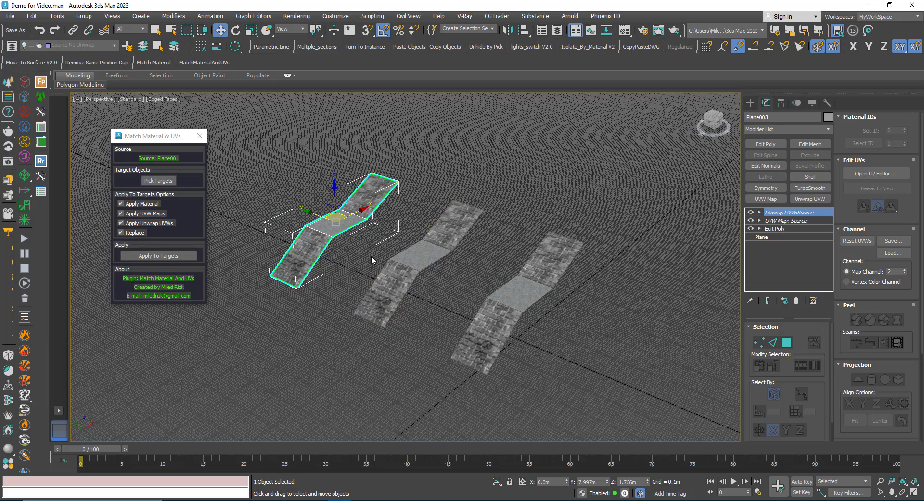
Undo the transfer and inspect the green and grey planes' own Target1/Target2 modifiers.
key(ctrl+z)
key(ctrl+z)
key(ctrl+z)
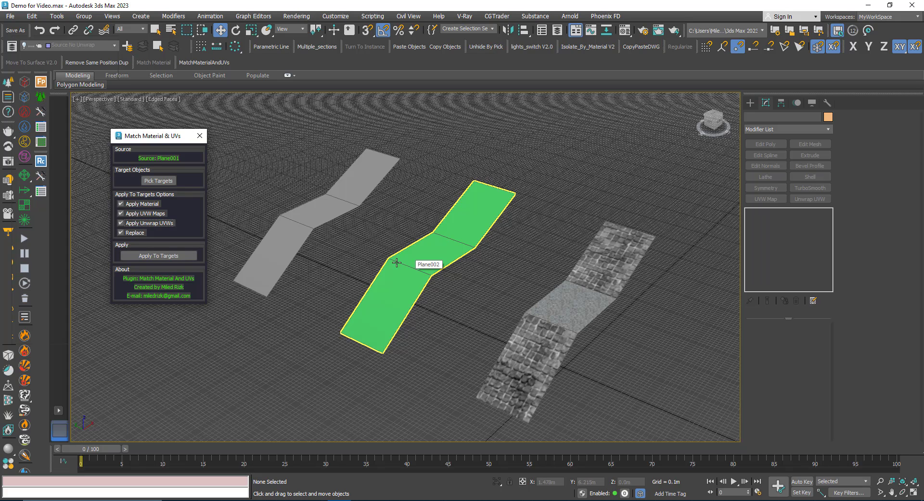
click(553, 300)
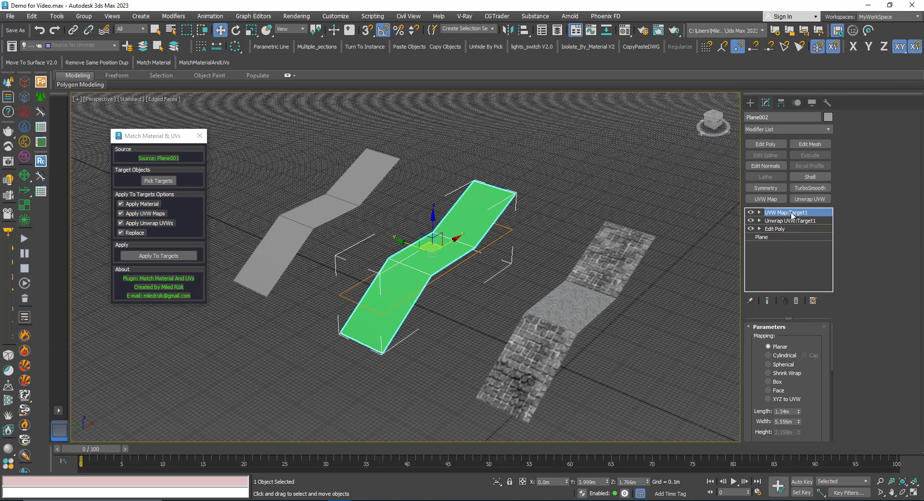
click(769, 222)
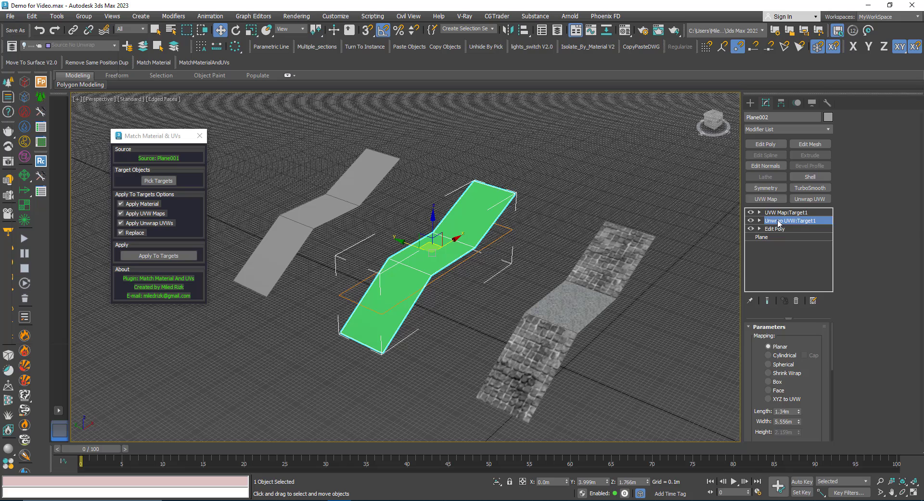
click(331, 203)
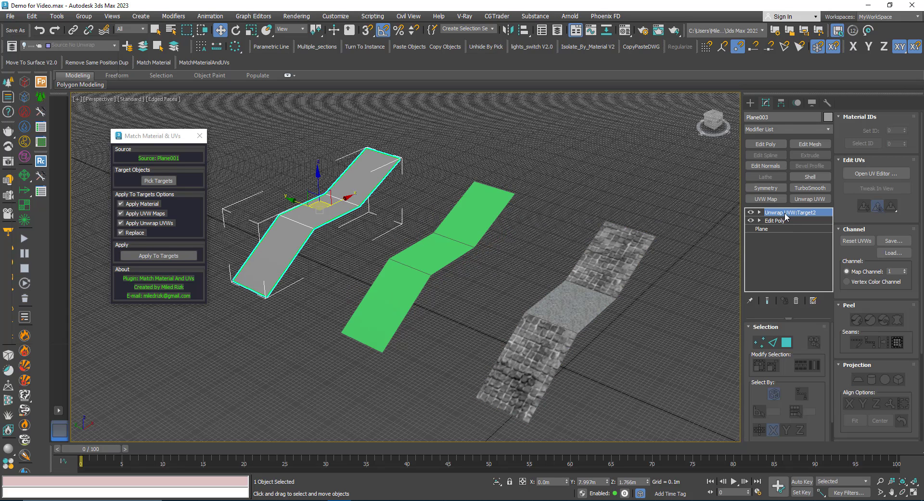
click(429, 244)
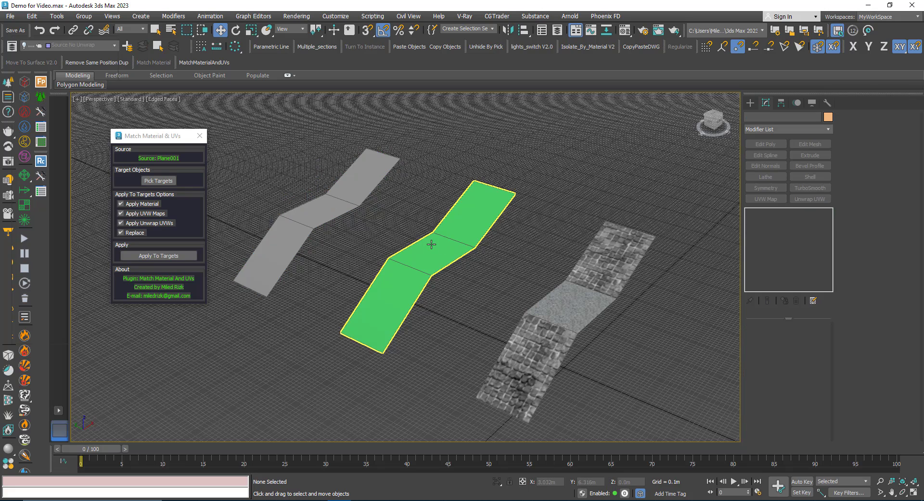
Select source plane Plane001 to view its Unwrap UVW and UVW Map source modifiers.
click(574, 308)
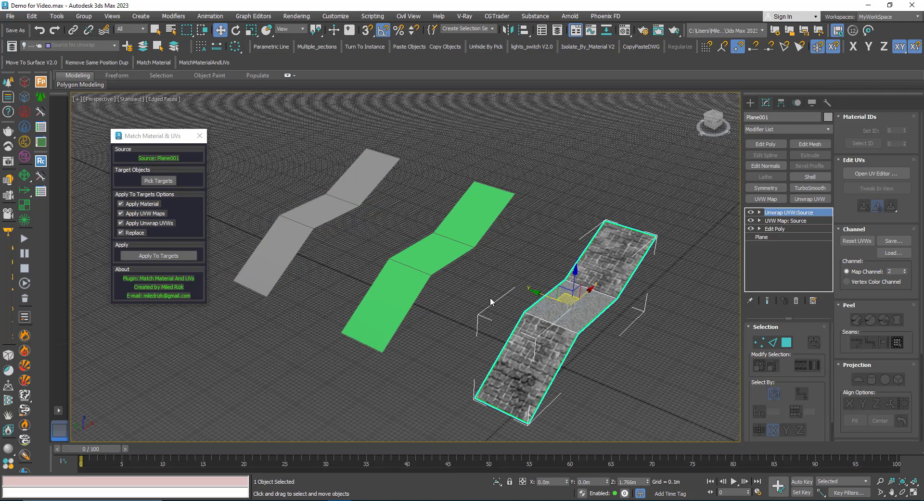
click(451, 287)
key(ctrl+z)
scroll(428, 294, down, 3)
click(450, 313)
key(ctrl+z)
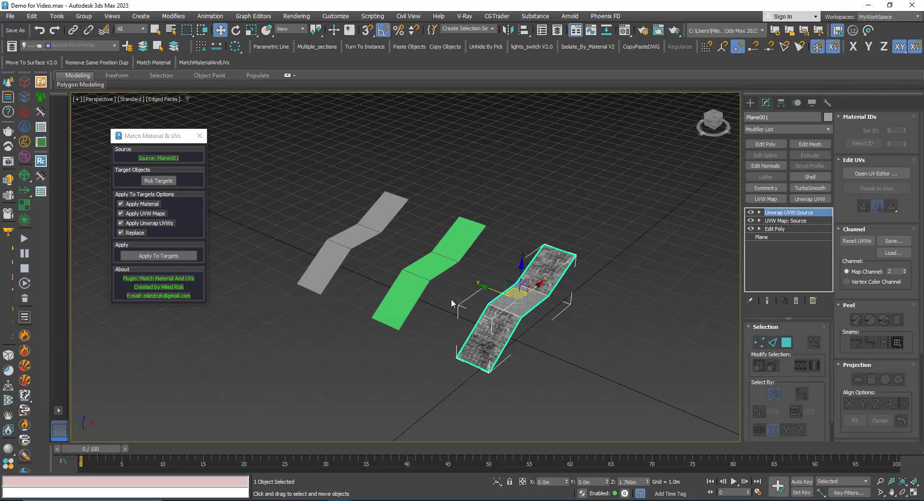
Apply the source material and UVW Map to the targets, with Apply Unwrap UVWs unchecked.
click(452, 299)
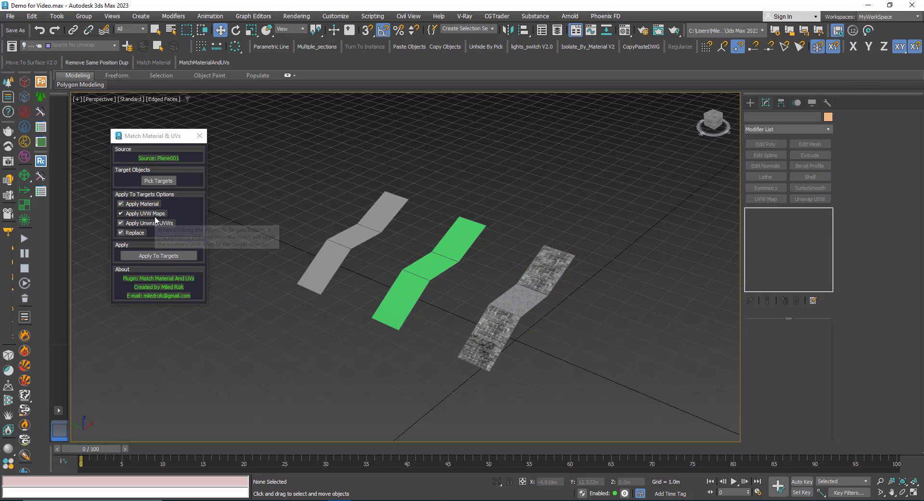
click(120, 214)
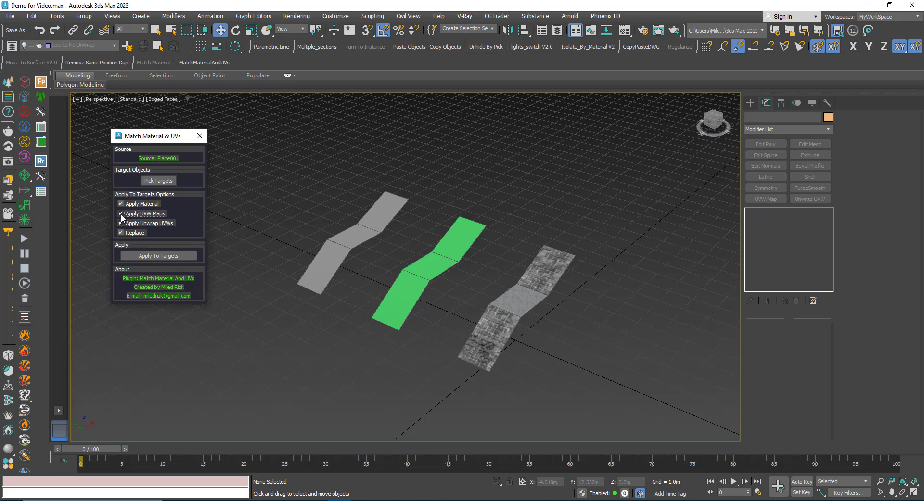
click(121, 215)
click(136, 227)
click(155, 256)
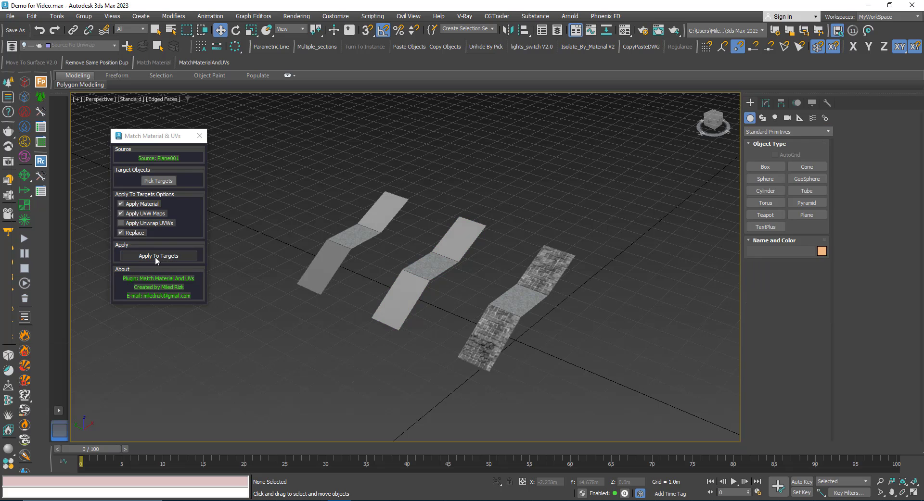
Inspect Plane002's stack: copied UVW Map: Source above its own Unwrap UVW:Target1.
click(440, 259)
click(766, 102)
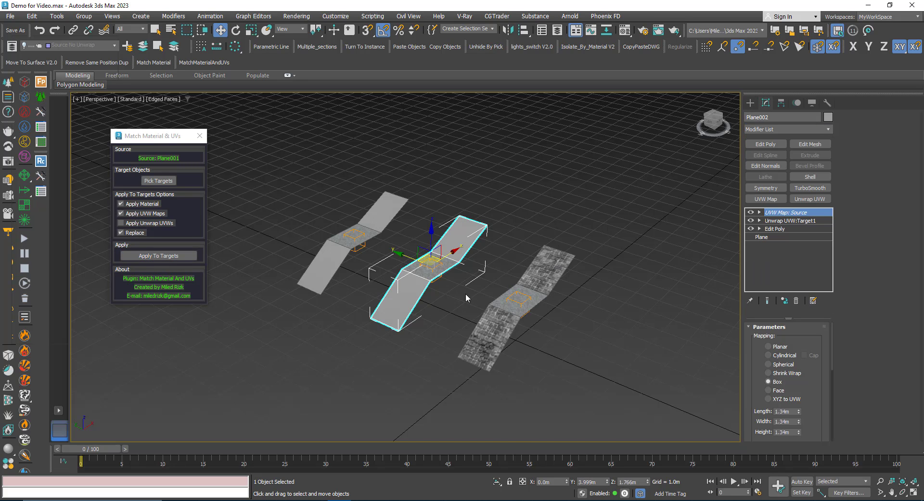
scroll(454, 274, up, 3)
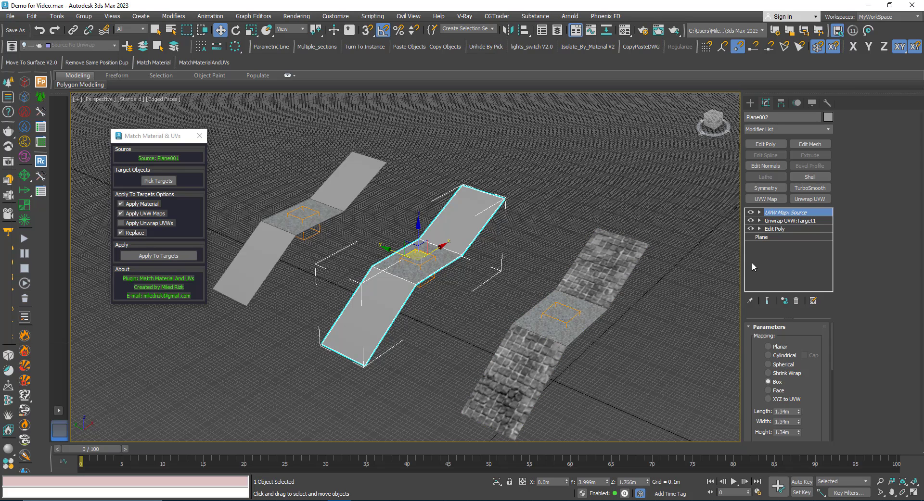
click(789, 220)
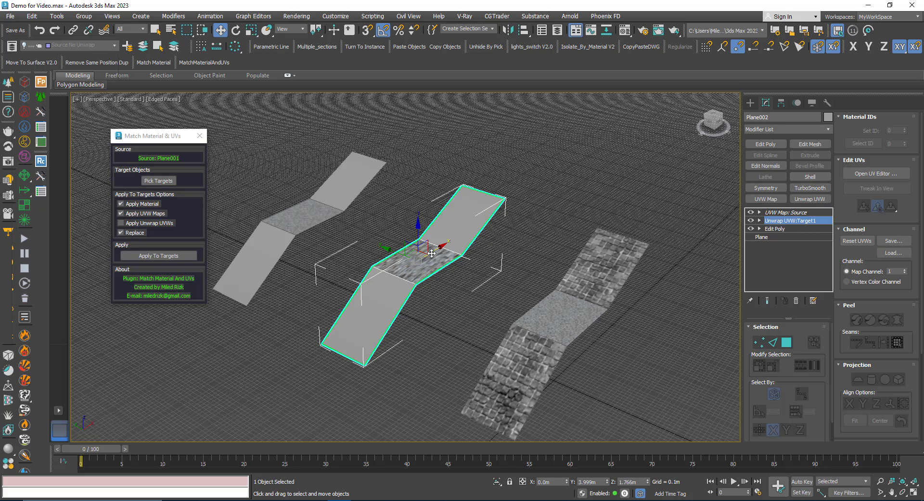
click(788, 213)
click(789, 220)
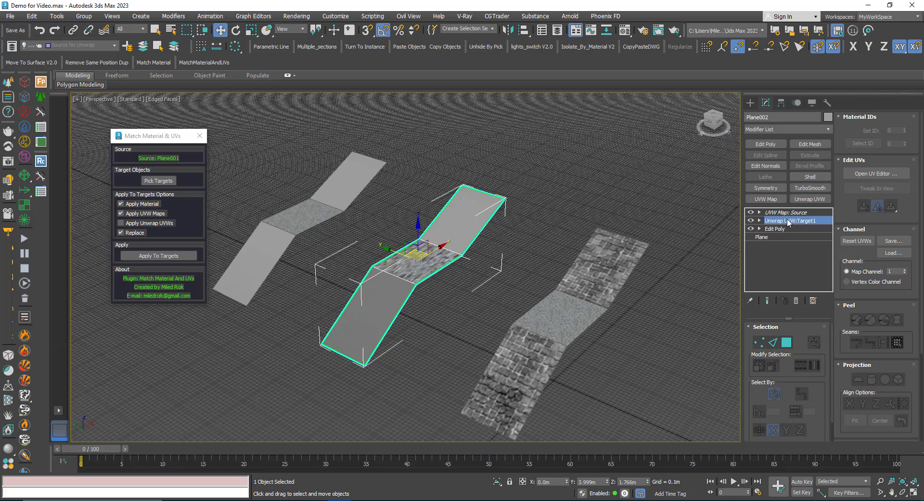
click(785, 213)
click(550, 258)
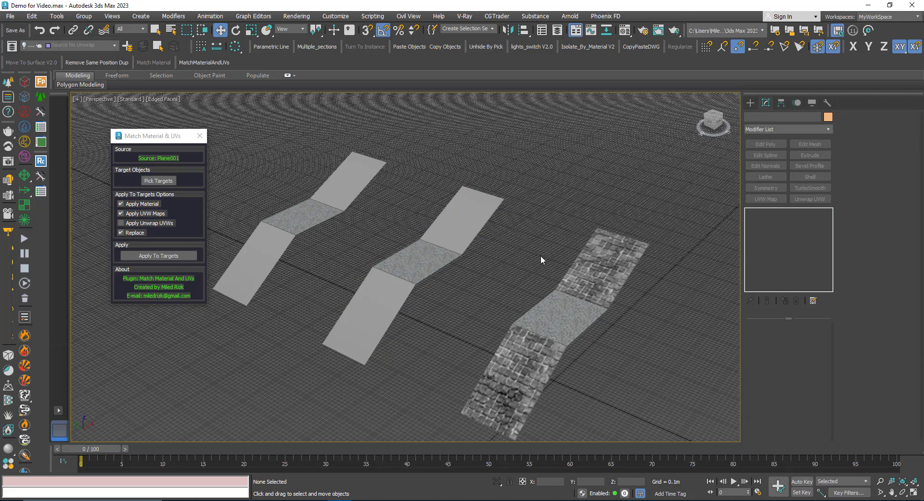
click(426, 258)
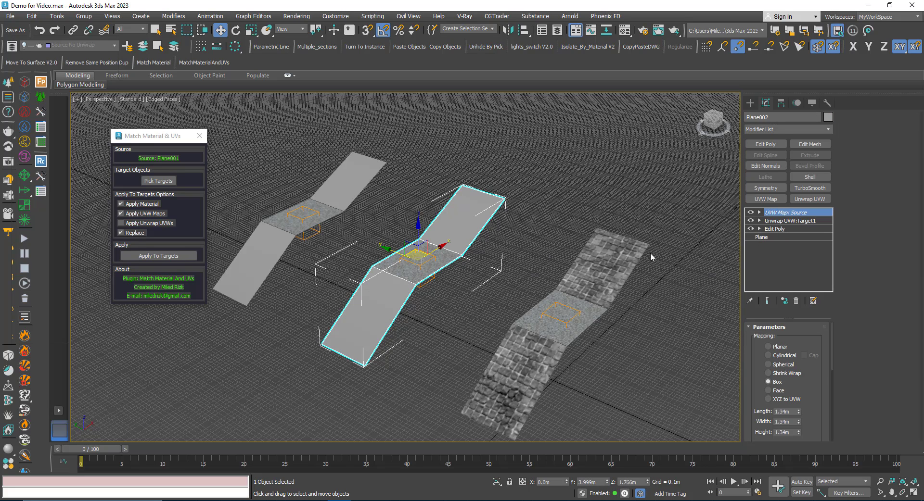
click(490, 263)
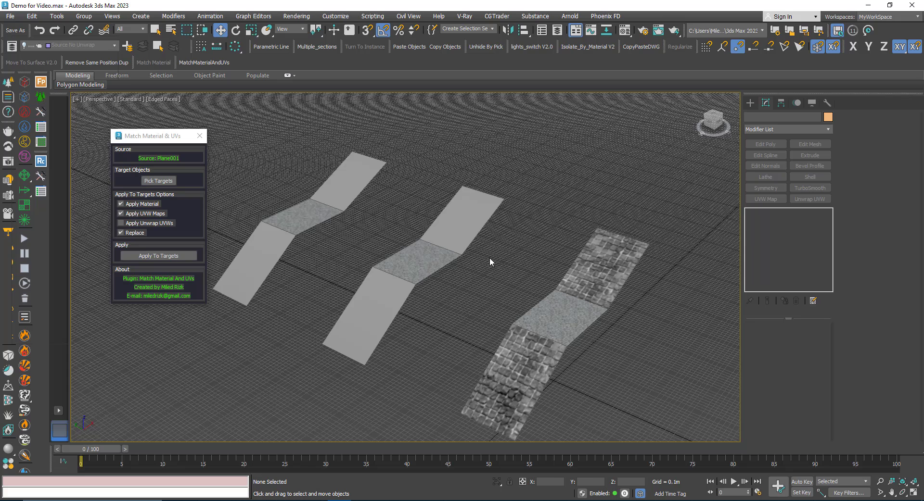
Apply the source material and Unwrap UVW to the targets, with Apply UVW Maps unchecked.
click(298, 222)
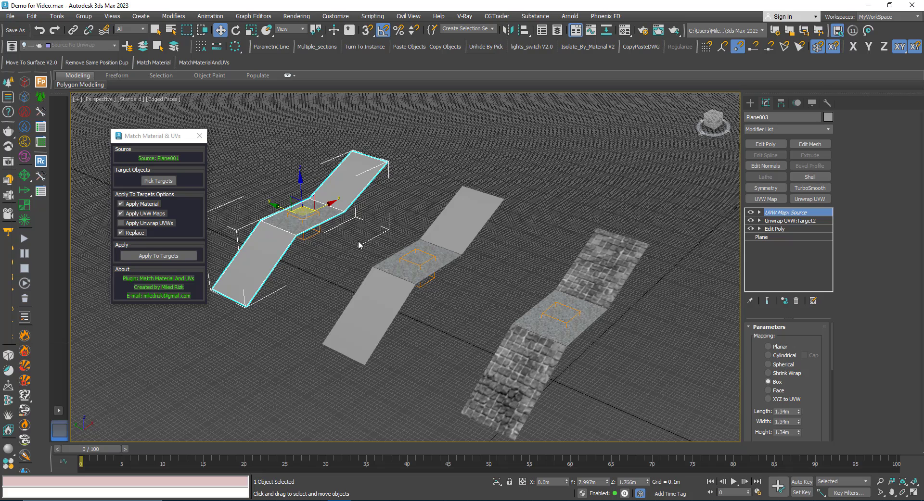
click(120, 224)
click(121, 214)
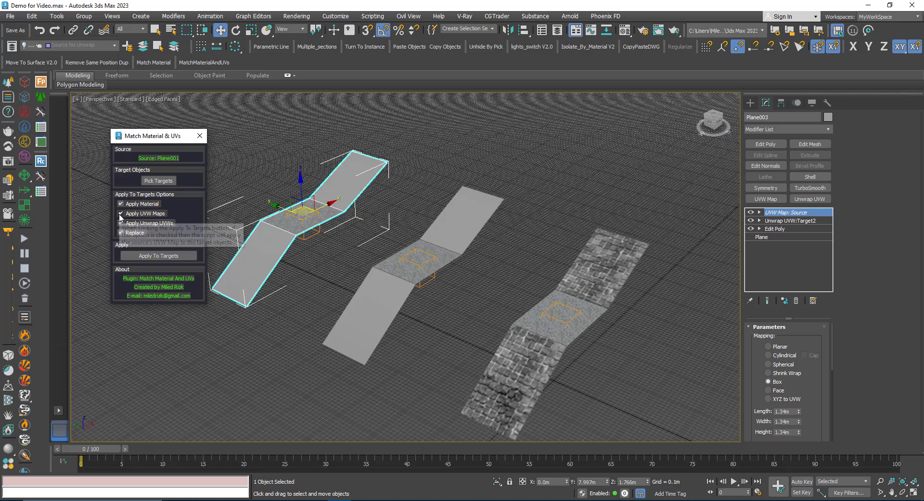
click(158, 256)
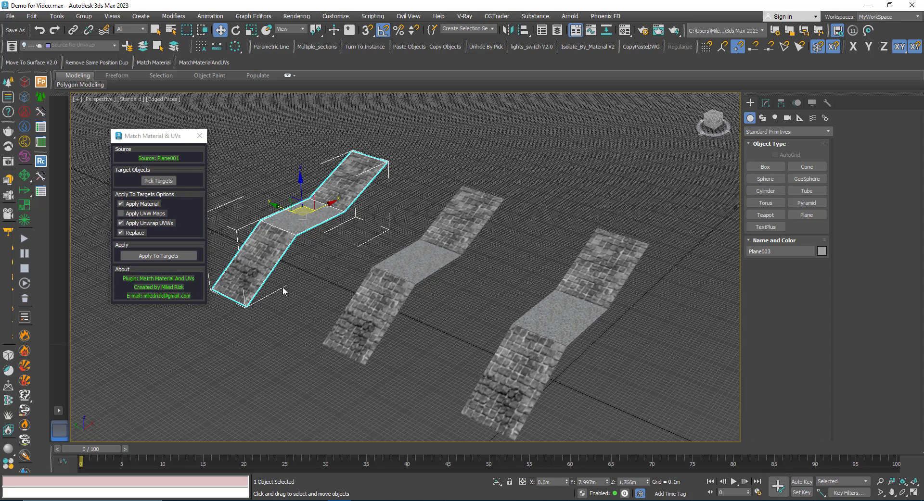
Check both target planes' stacks, then re-enable Apply UVW Maps and apply again.
click(317, 279)
click(434, 264)
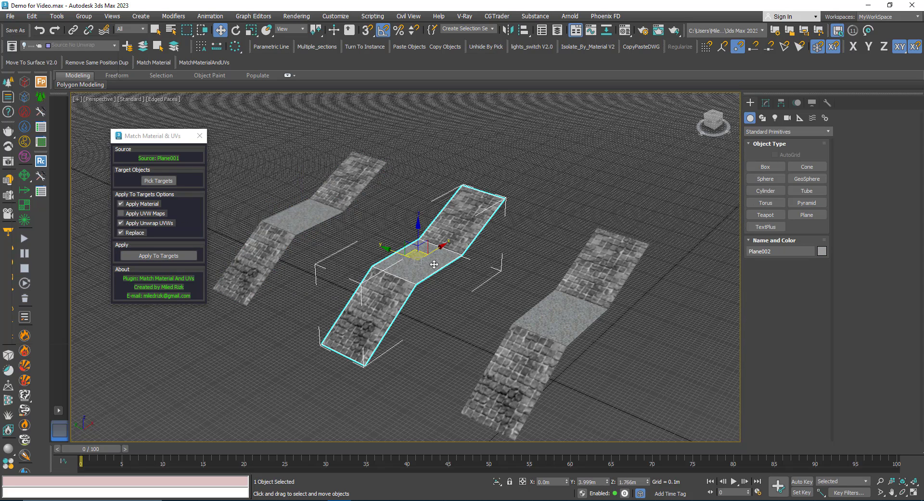
click(767, 104)
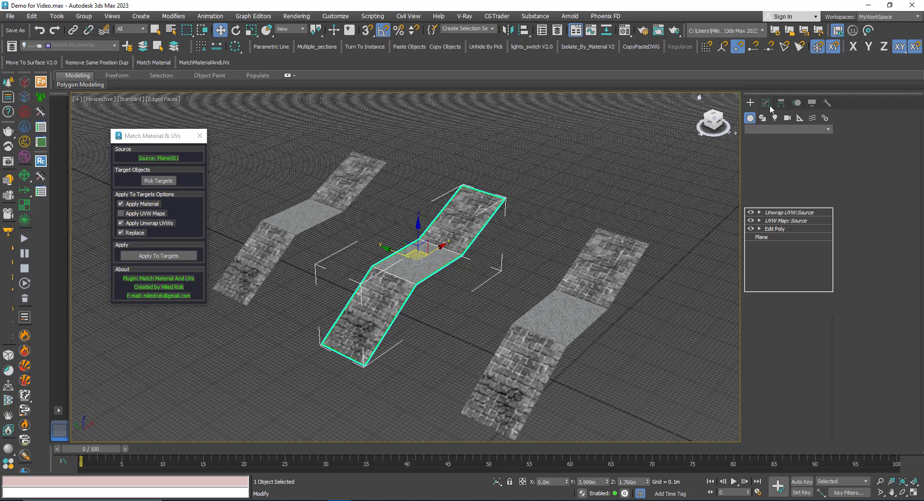
click(554, 184)
click(450, 234)
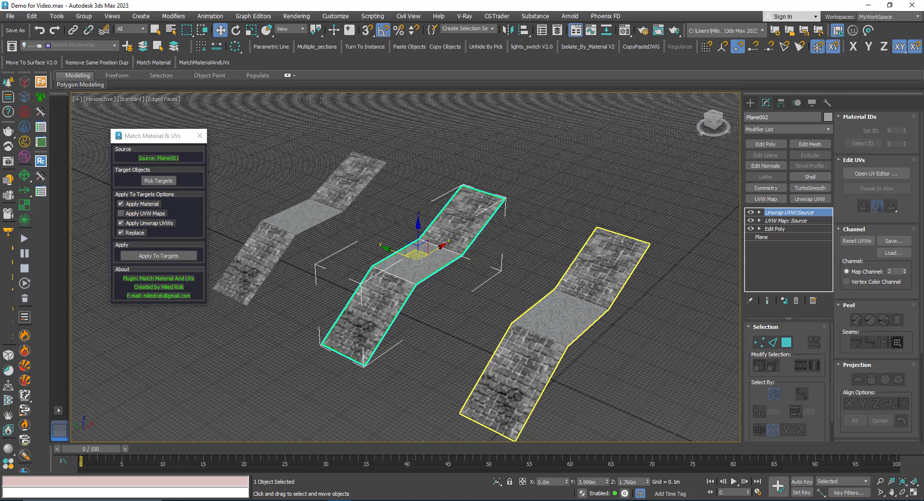
click(321, 224)
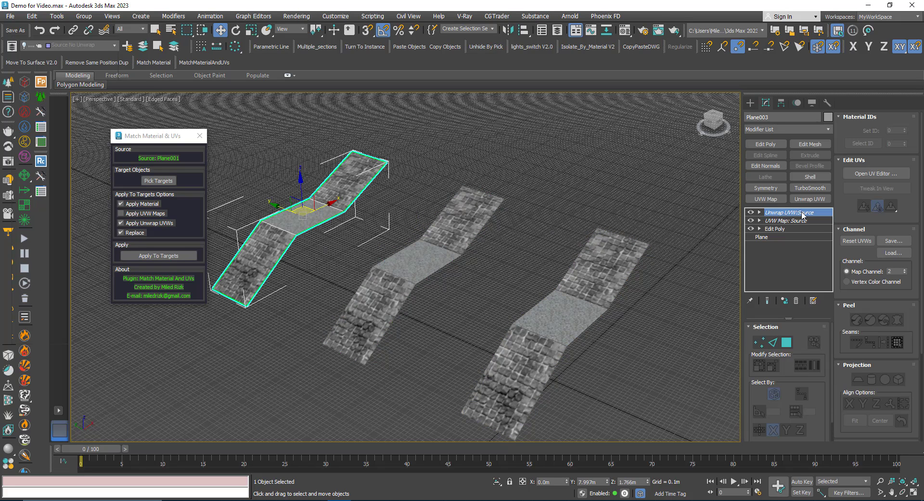
click(493, 249)
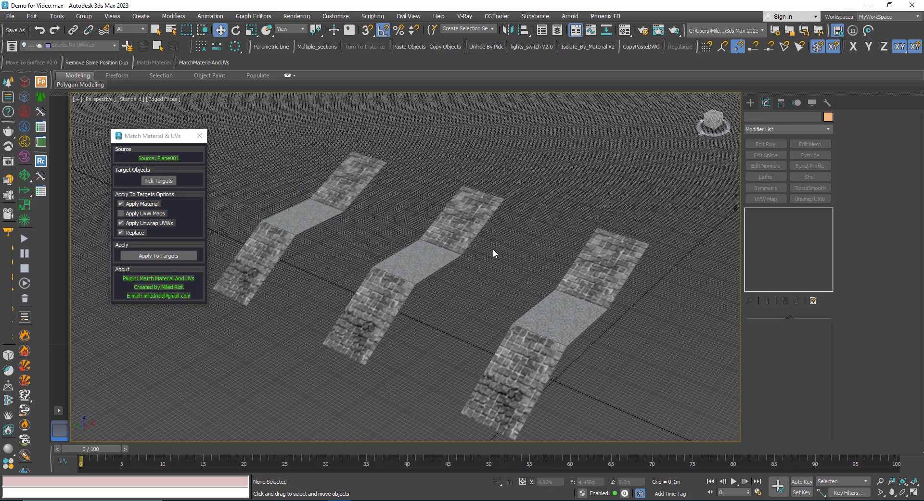
click(120, 214)
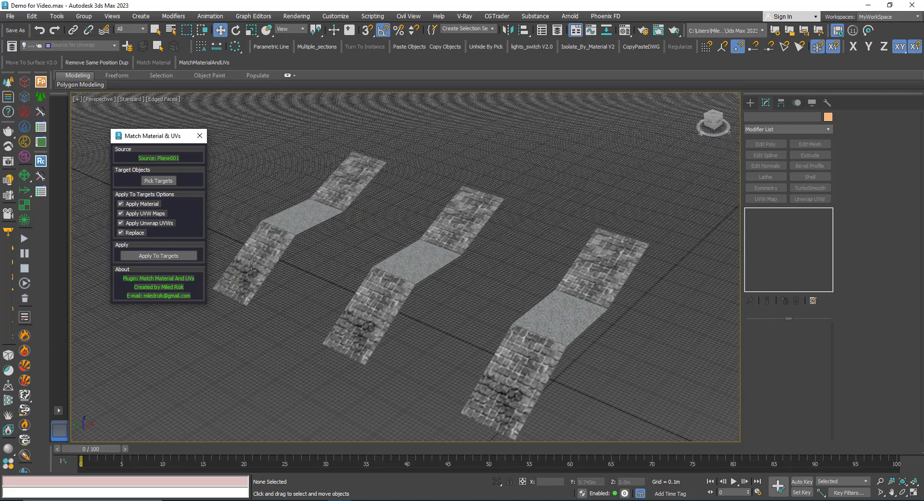
click(172, 256)
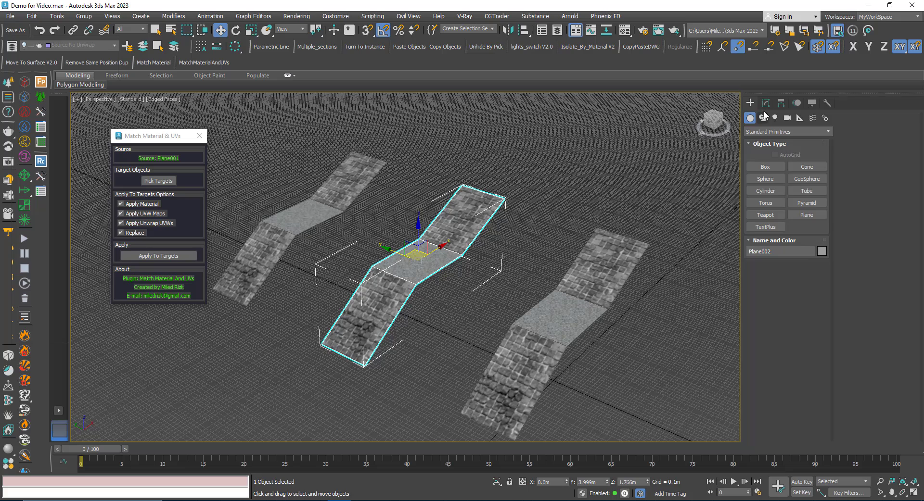
click(557, 171)
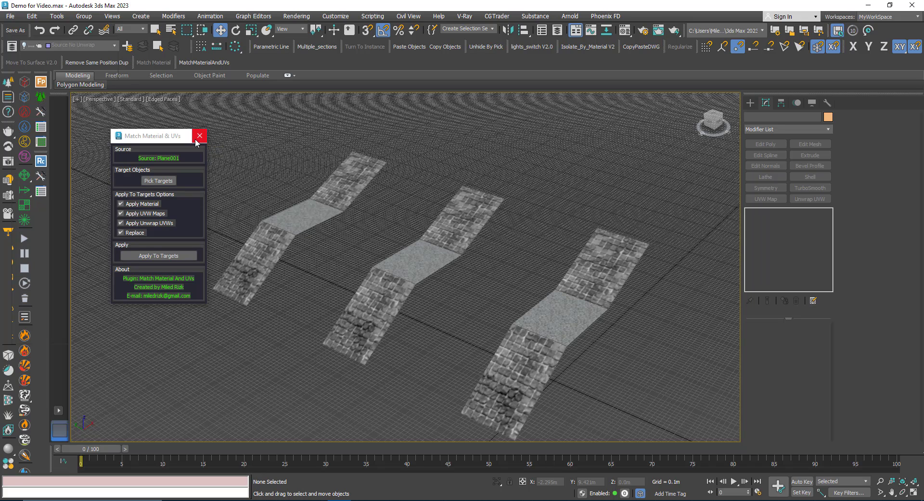
scroll(378, 256, down, 4)
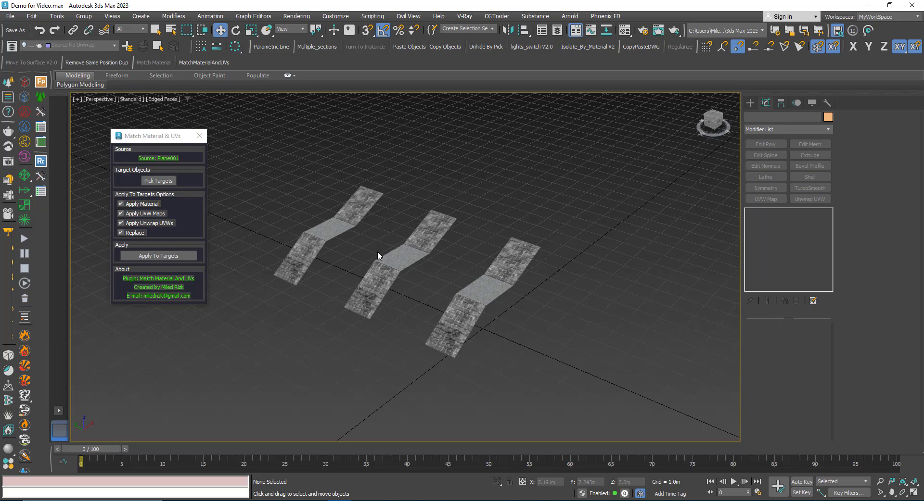
click(382, 258)
scroll(382, 258, up, 2)
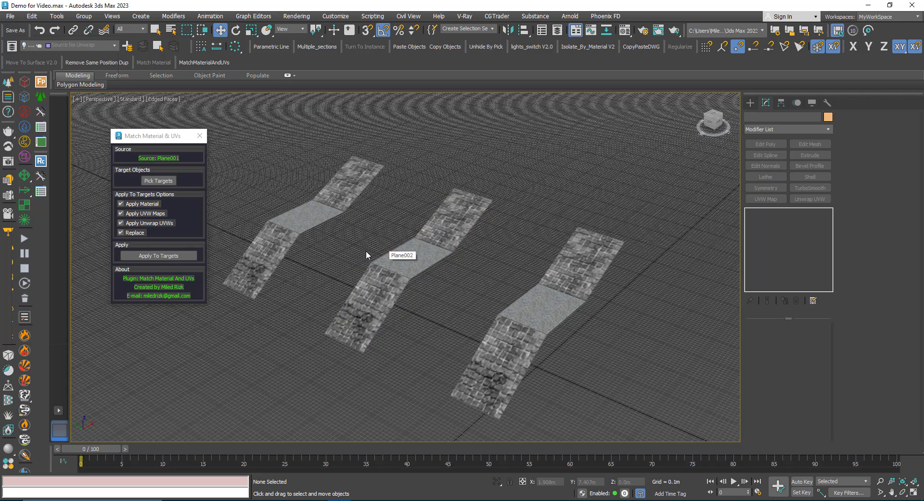